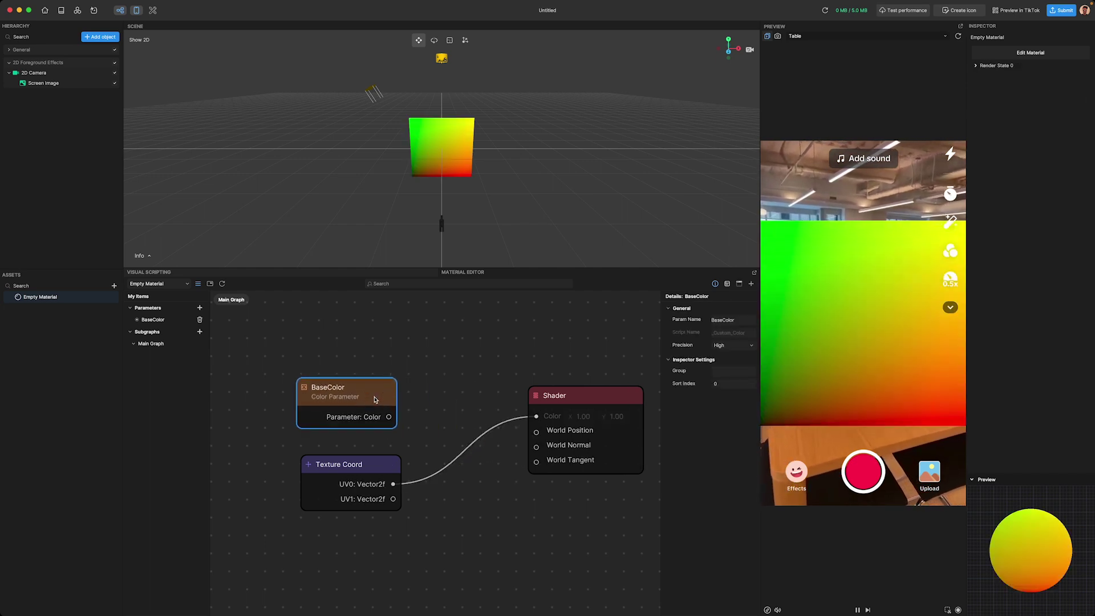
Delete the BaseColor node so Texture Coord UV0 drives the Shader colour directly
key("Delete")
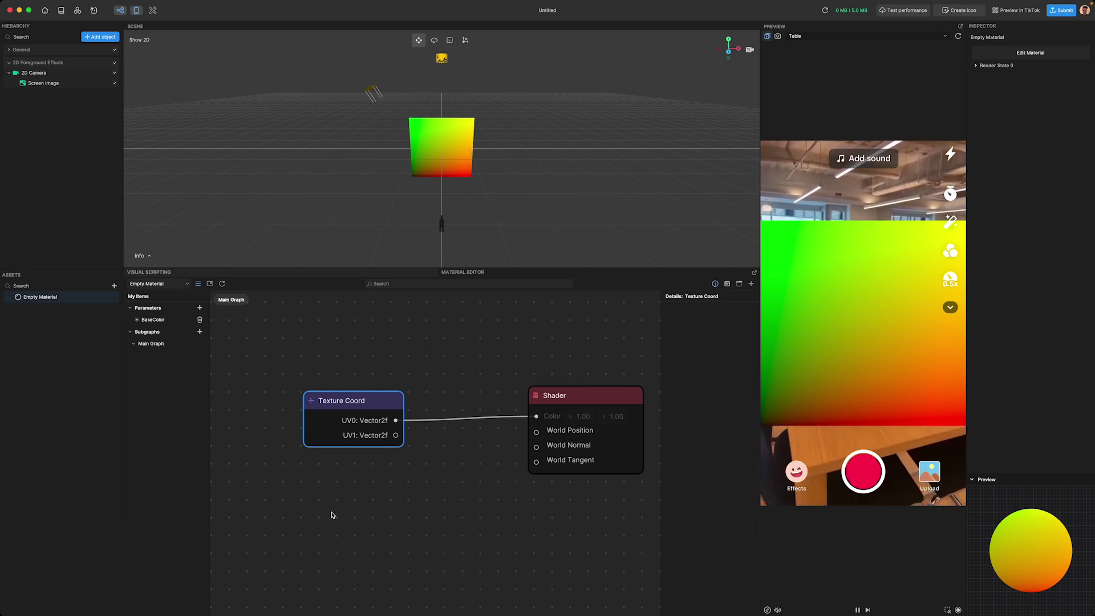
scroll(337, 513, "left", 3)
Add a Split node to the graph and move Texture Coord further left
right_click(386, 491)
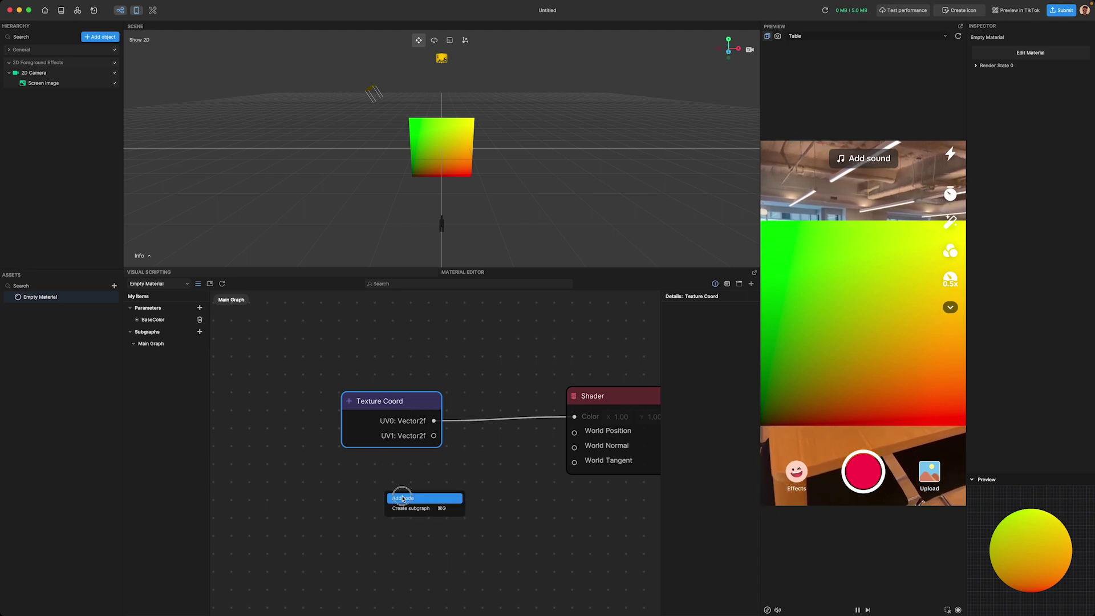
left_click(401, 497)
type("spli")
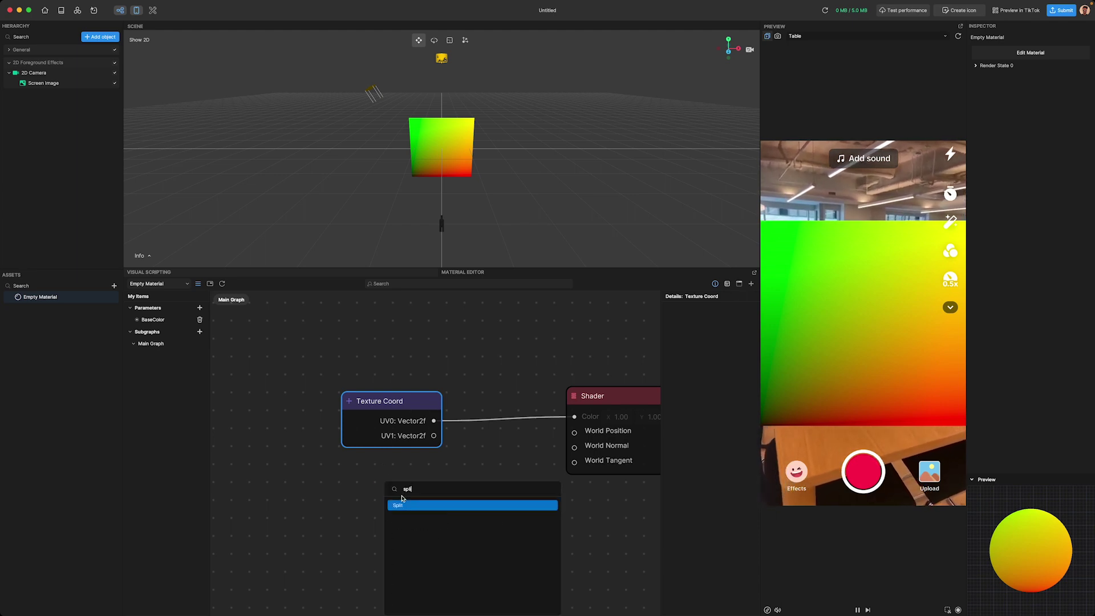
key("Return")
scroll(353, 473, "left", 2)
left_click_drag(381, 412, 266, 402)
Wire UV0 into Split's Value and Split's B output into the Shader colour
left_click_drag(331, 412, 405, 551)
left_click_drag(429, 508, 420, 387)
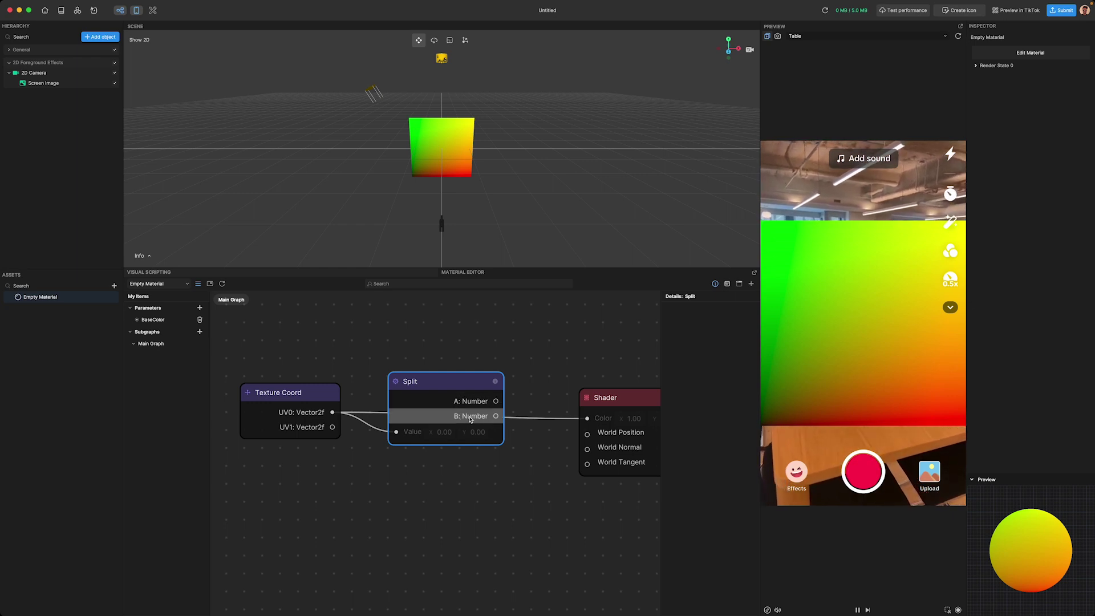
left_click_drag(495, 401, 586, 420)
scroll(494, 456, "down", 3)
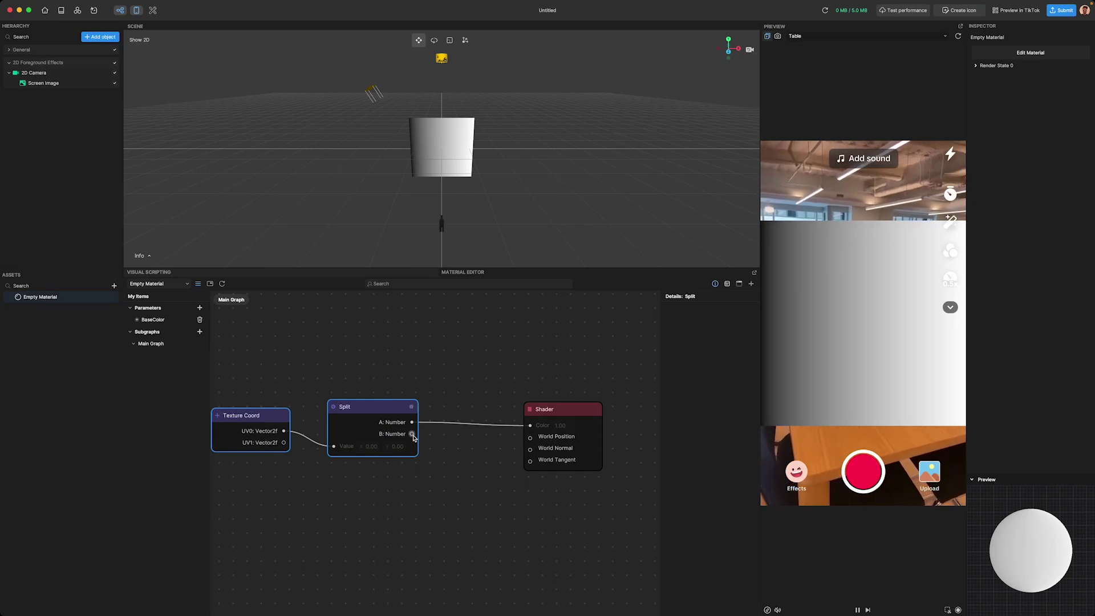
left_click_drag(414, 436, 529, 429)
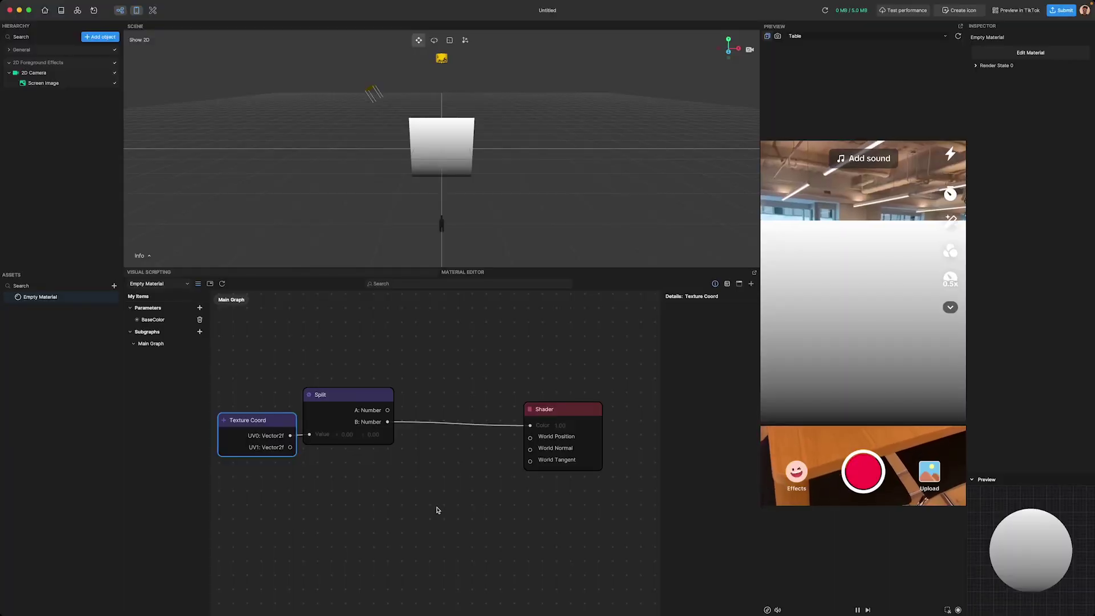
Add a Lerp node to the graph and centre the view on it
right_click(438, 510)
left_click(444, 515)
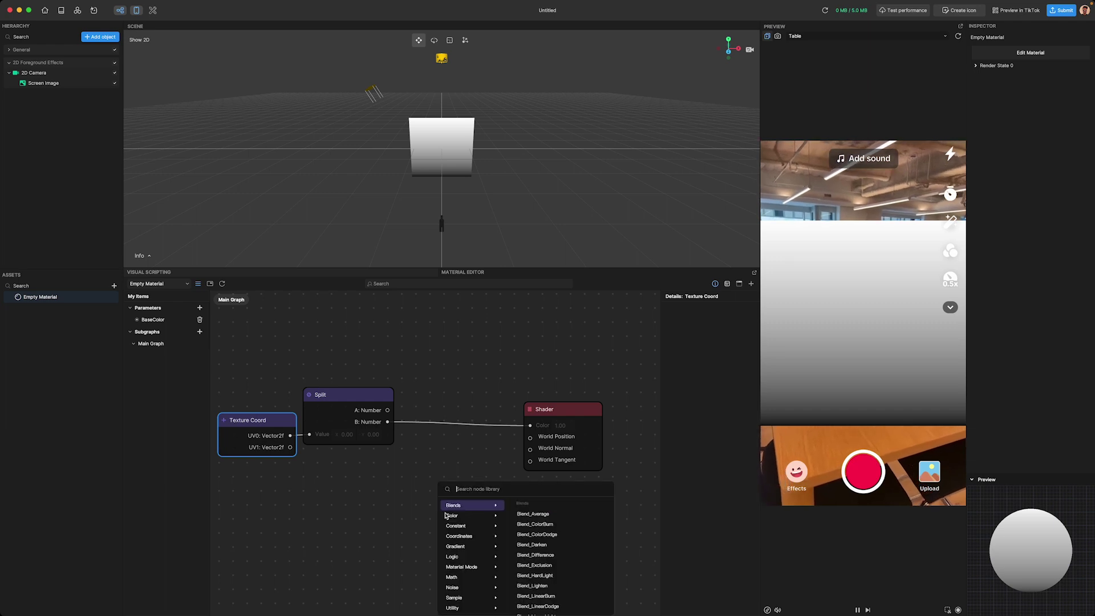
type("lerp")
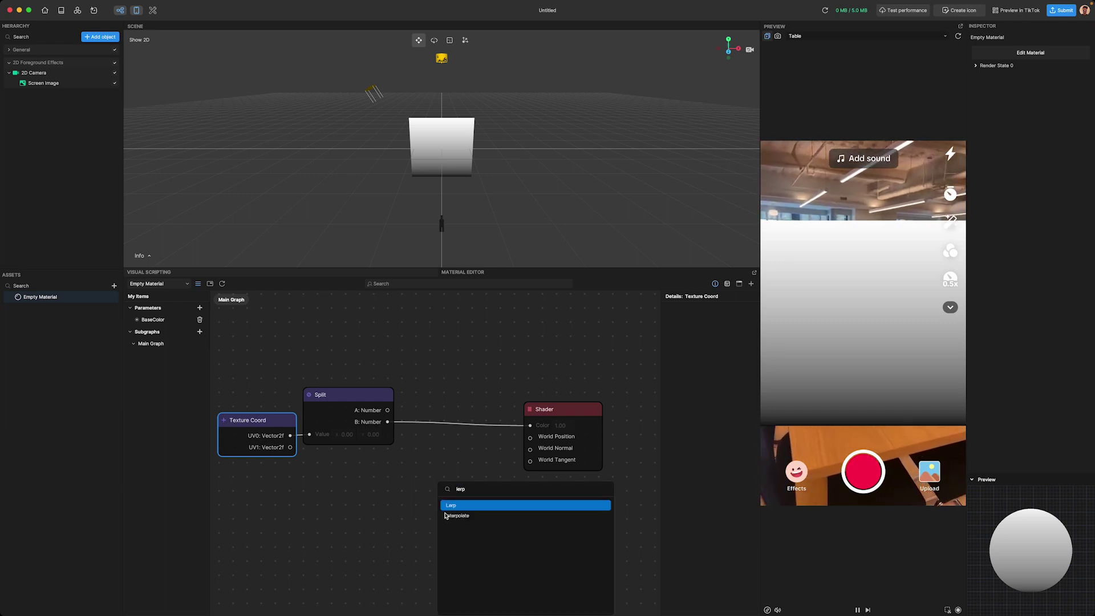
left_click(460, 506)
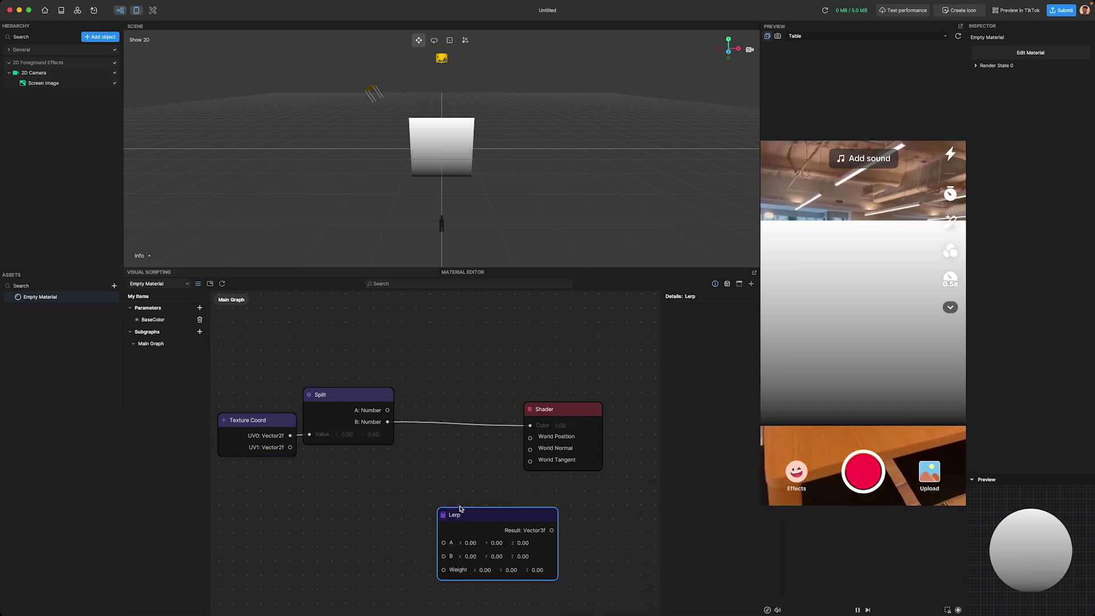
scroll(456, 512, "up", 3)
scroll(445, 484, "down", 3)
scroll(445, 484, "right", 2)
left_click_drag(413, 420, 405, 437)
scroll(406, 433, "down", 2)
scroll(418, 362, "up", 4)
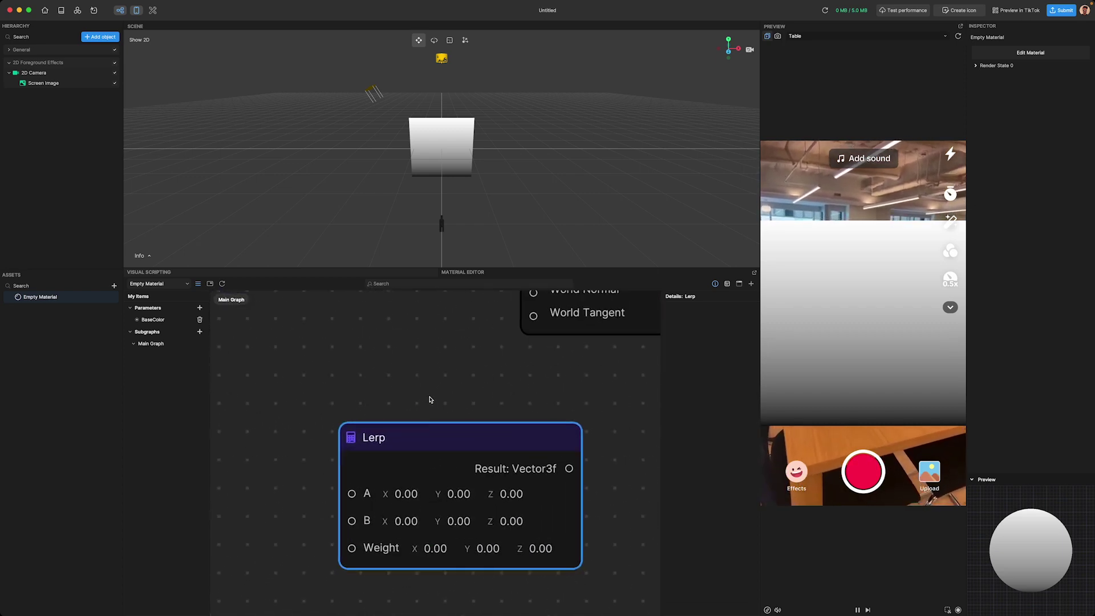
scroll(430, 398, "down", 2)
scroll(430, 372, "down", 1)
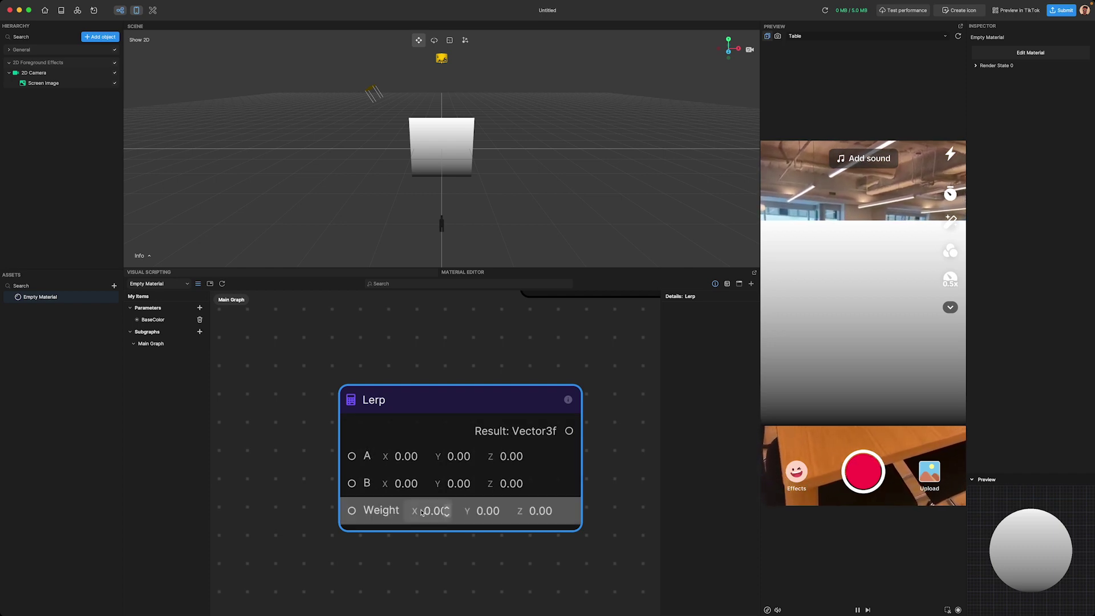
scroll(392, 516, "down", 5)
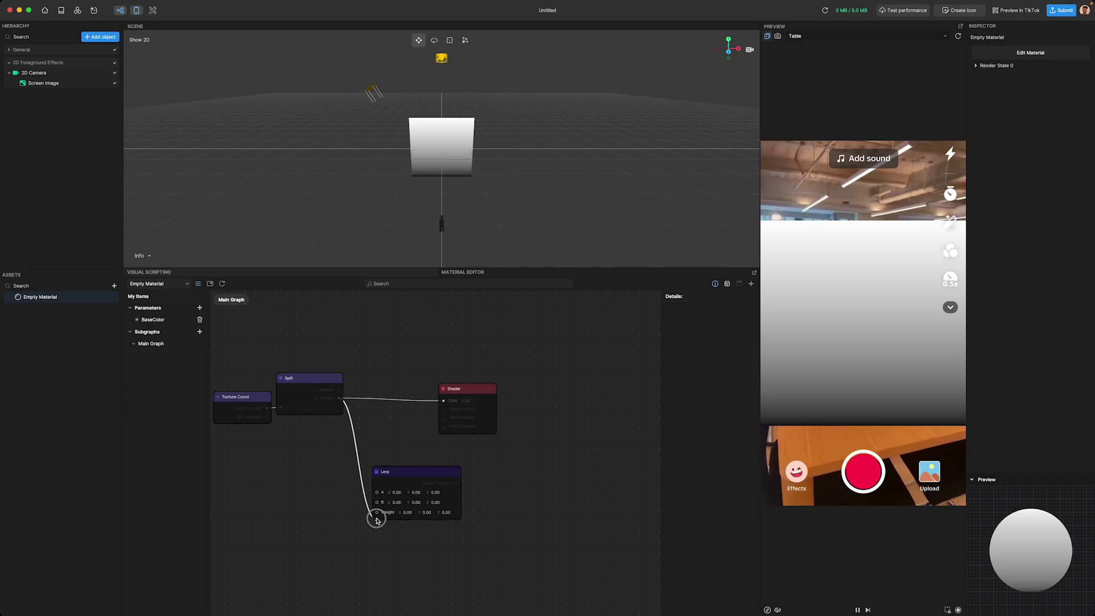
Place the Lerp below Split and wire its Result into the Shader colour
left_click_drag(396, 472, 373, 429)
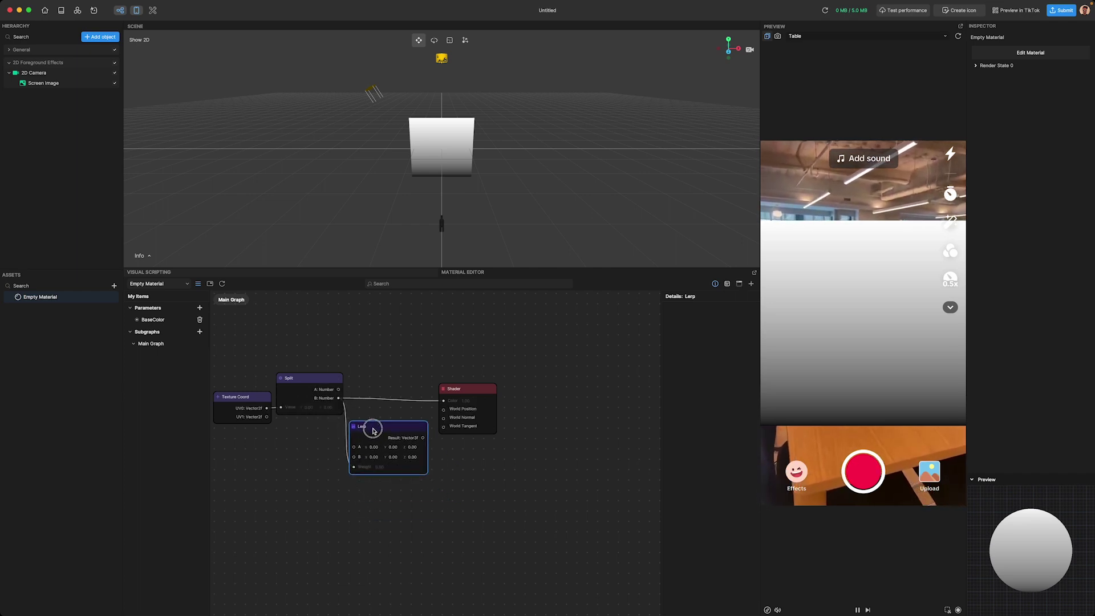
left_click_drag(444, 402, 444, 402)
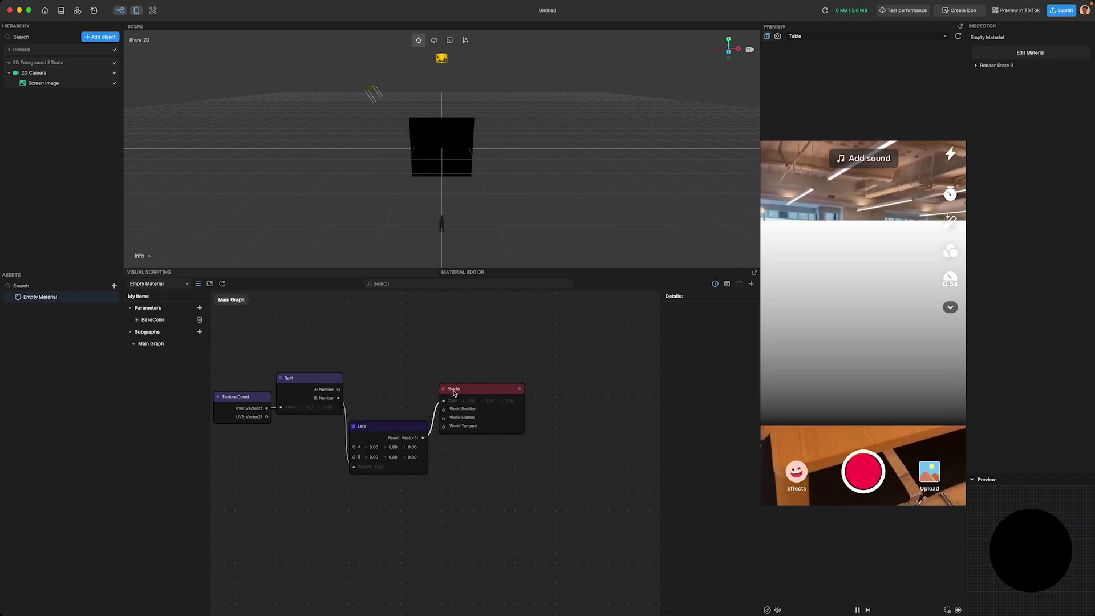
left_click(509, 389)
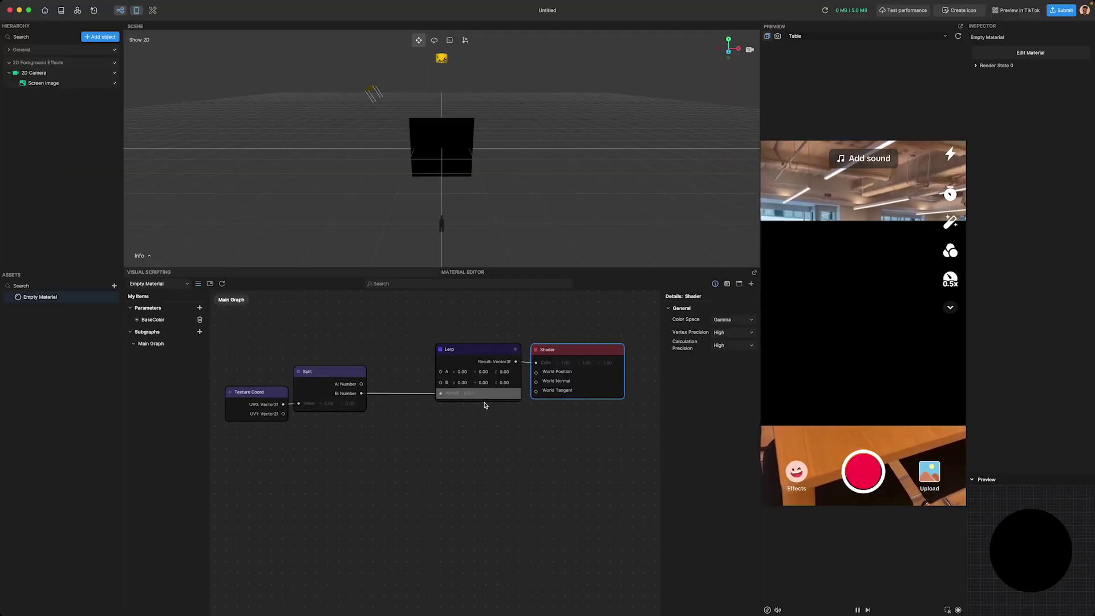
scroll(484, 403, "up", 5)
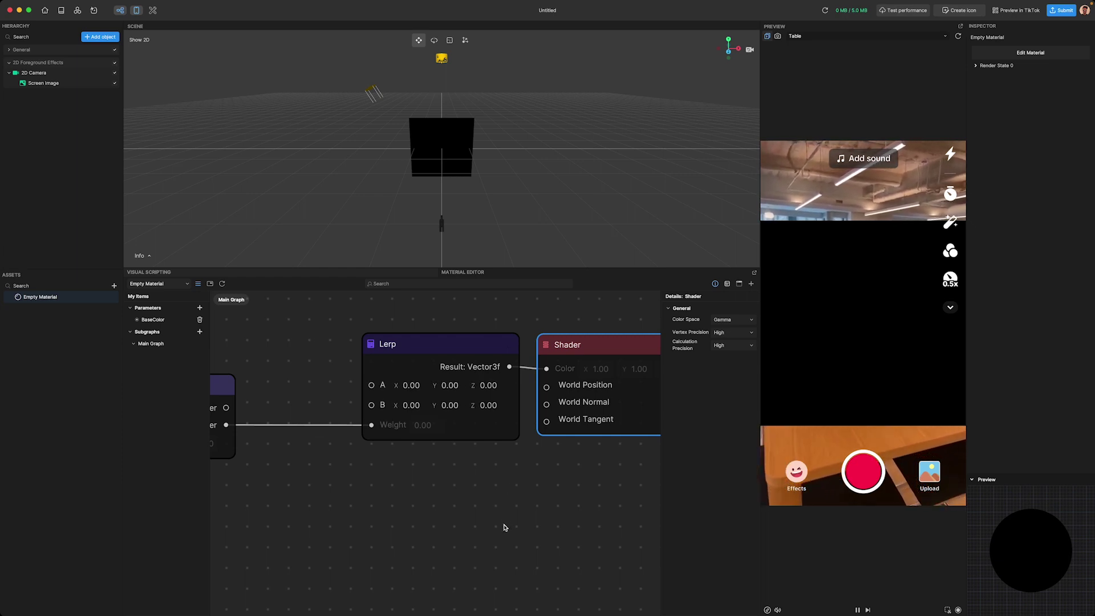
scroll(503, 528, "down", 5)
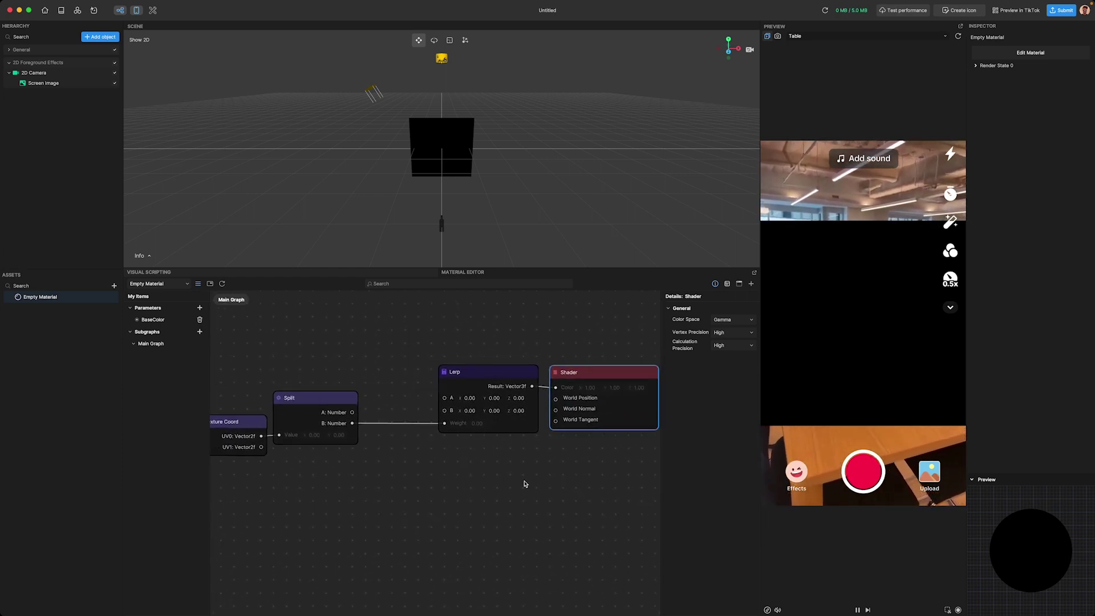
scroll(525, 483, "down", 2)
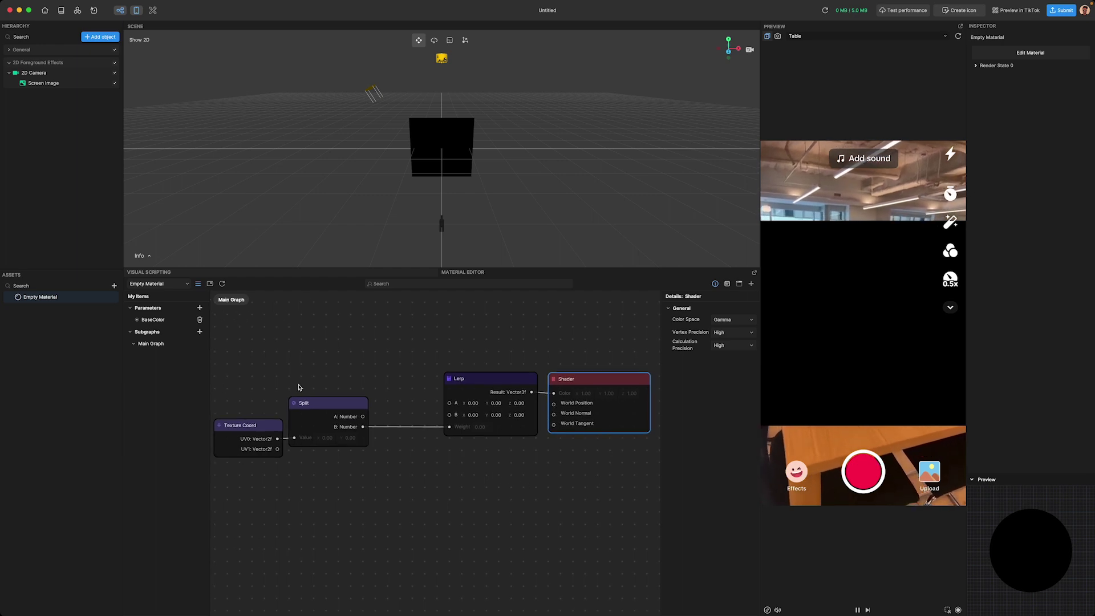
left_click(200, 308)
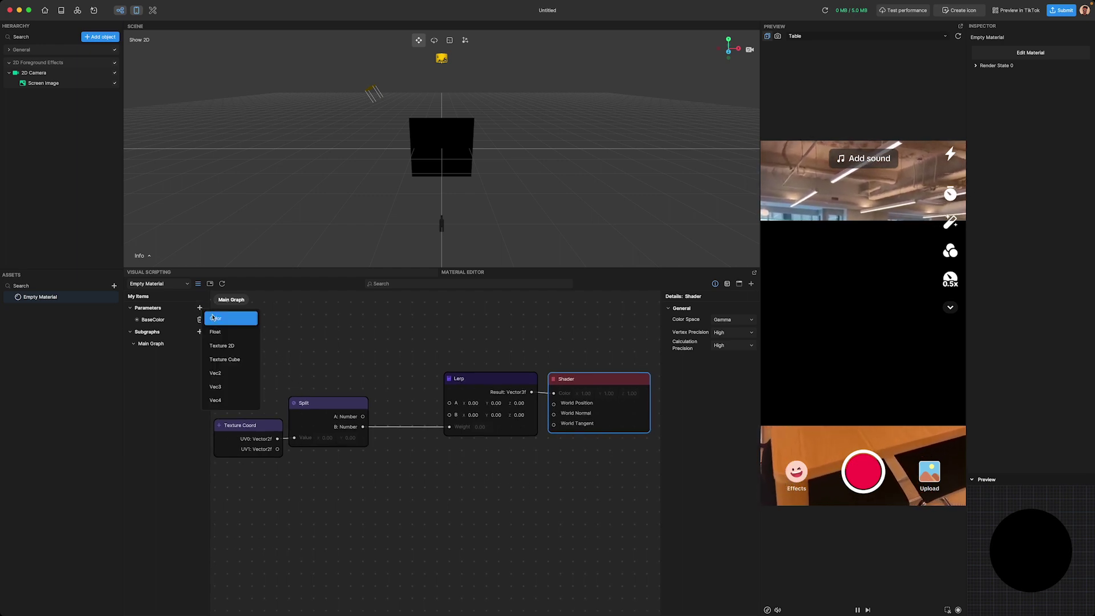
Add a SecondColor Color parameter and set BaseColor to red
left_click(214, 319)
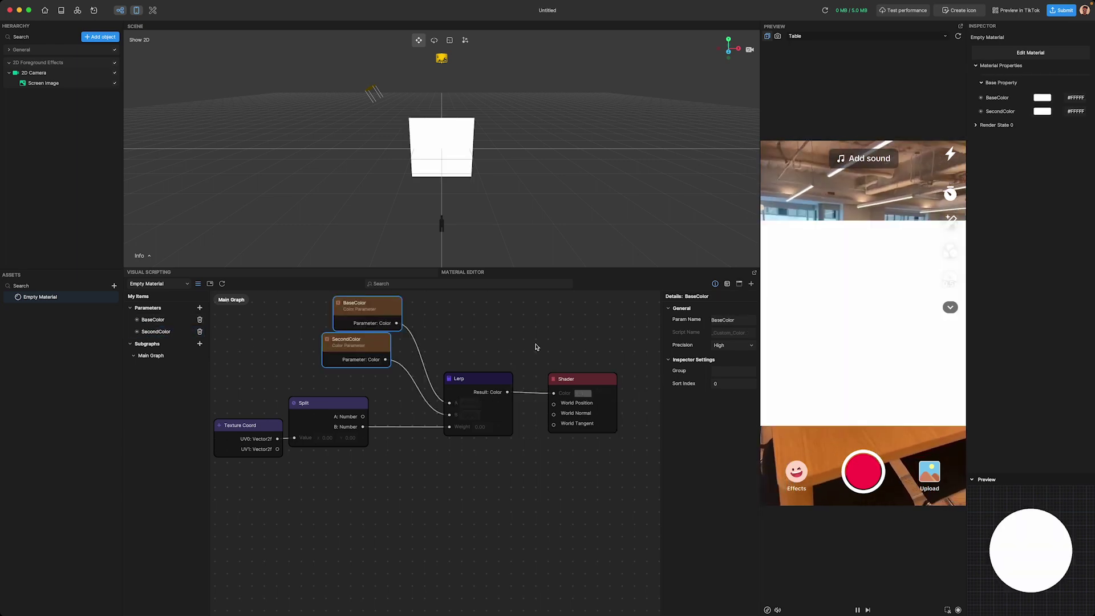
left_click(1043, 98)
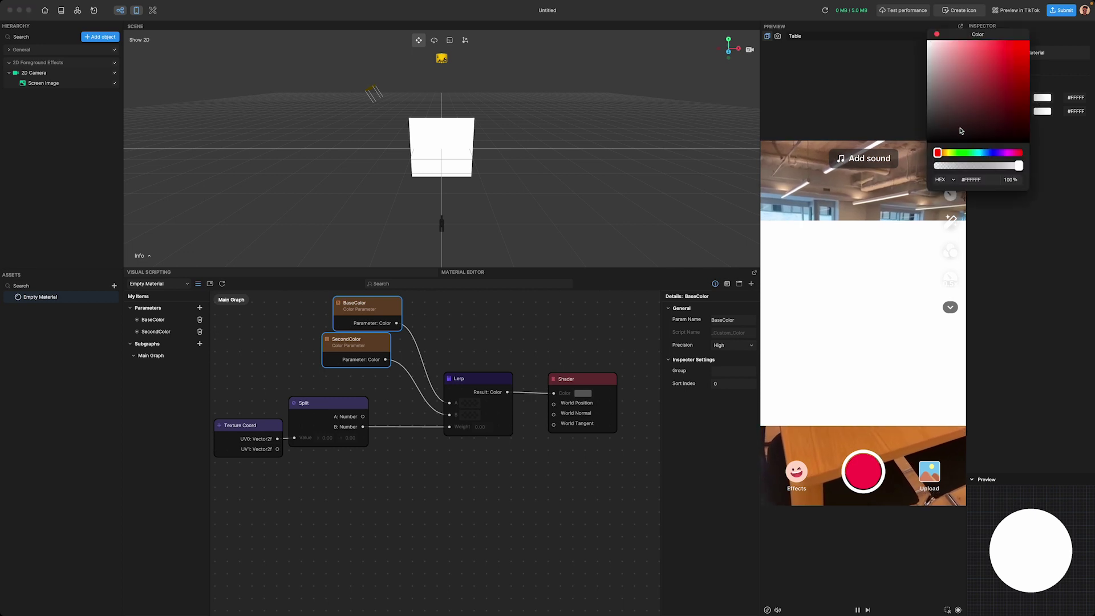
left_click(1002, 43)
left_click(935, 35)
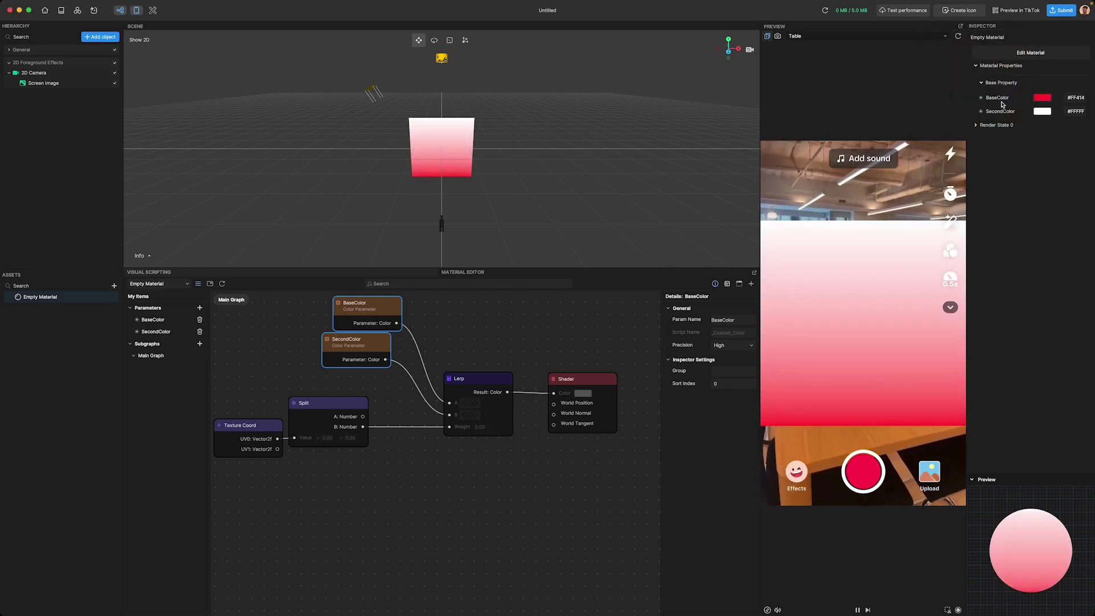
Set SecondColor to blue and nudge the BaseColor node into place
left_click(1041, 111)
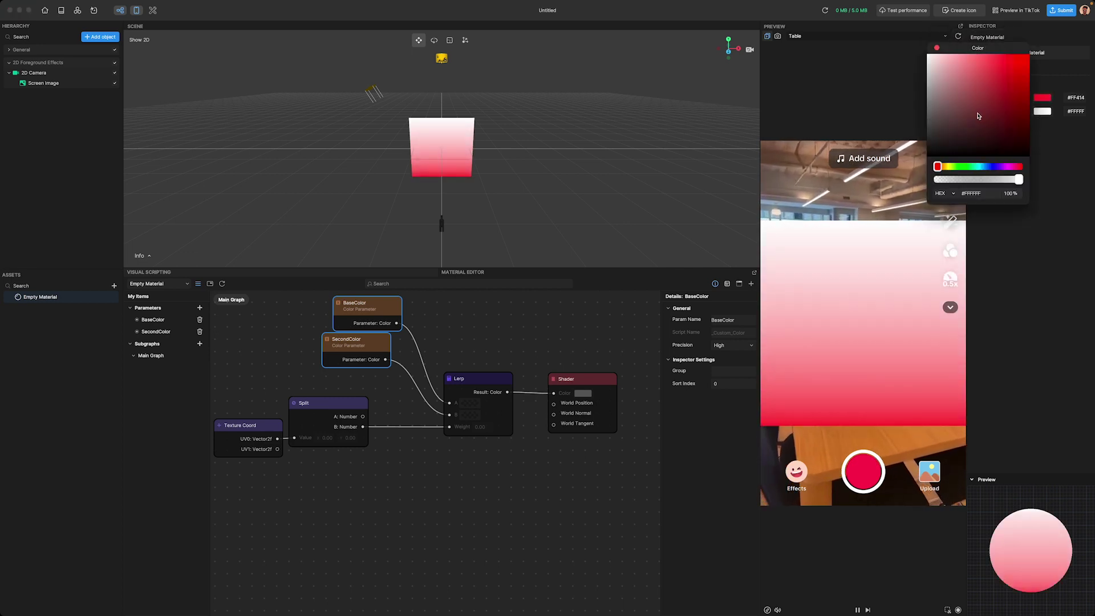
left_click(963, 166)
left_click(1016, 64)
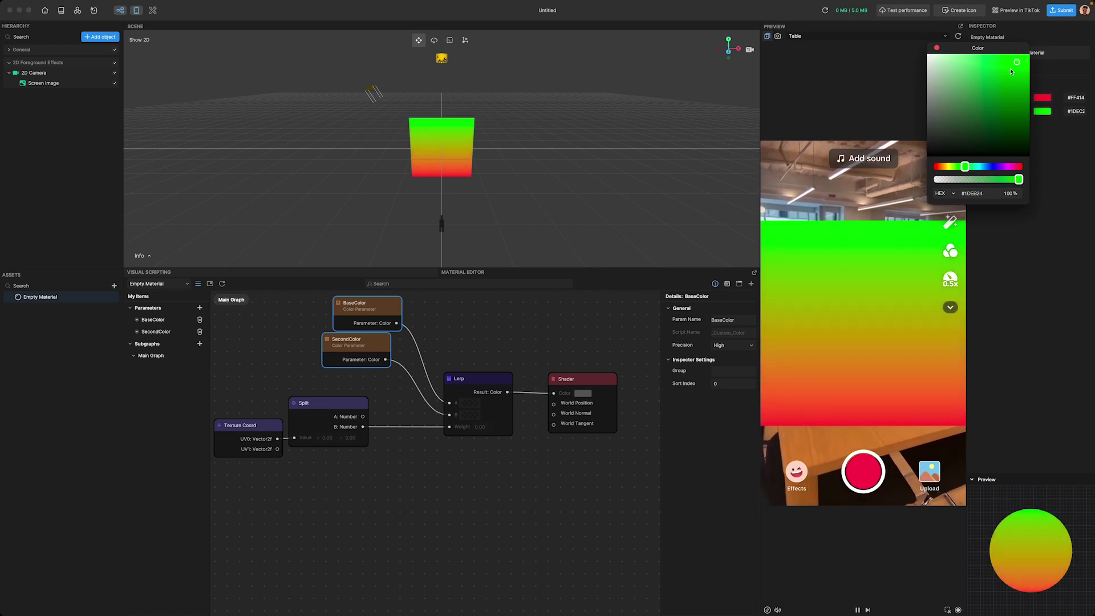
left_click(985, 166)
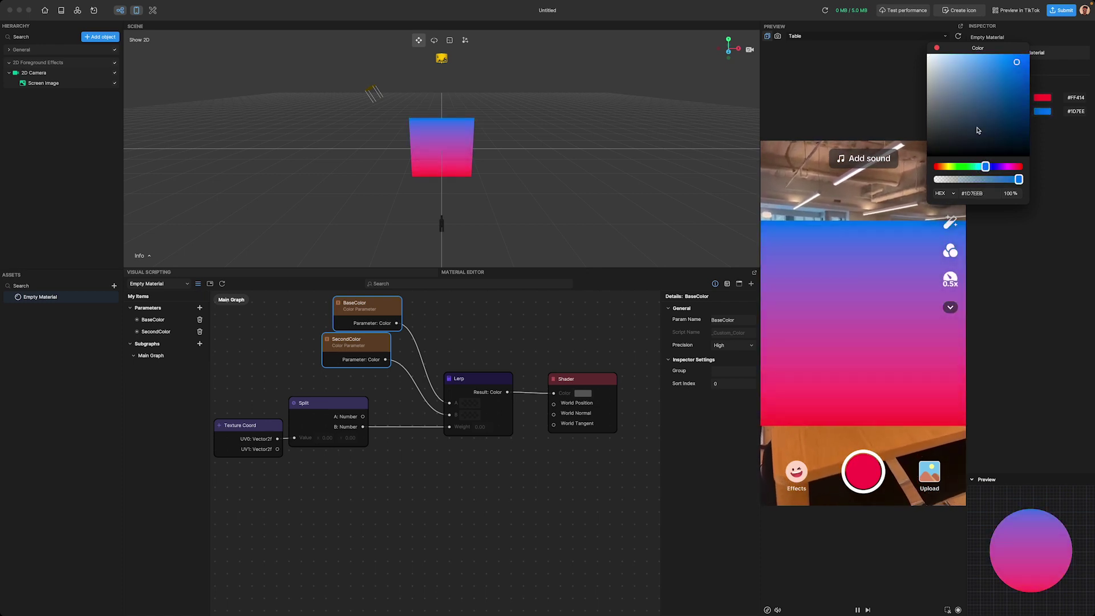
left_click(938, 48)
left_click(468, 329)
left_click_drag(382, 307, 375, 301)
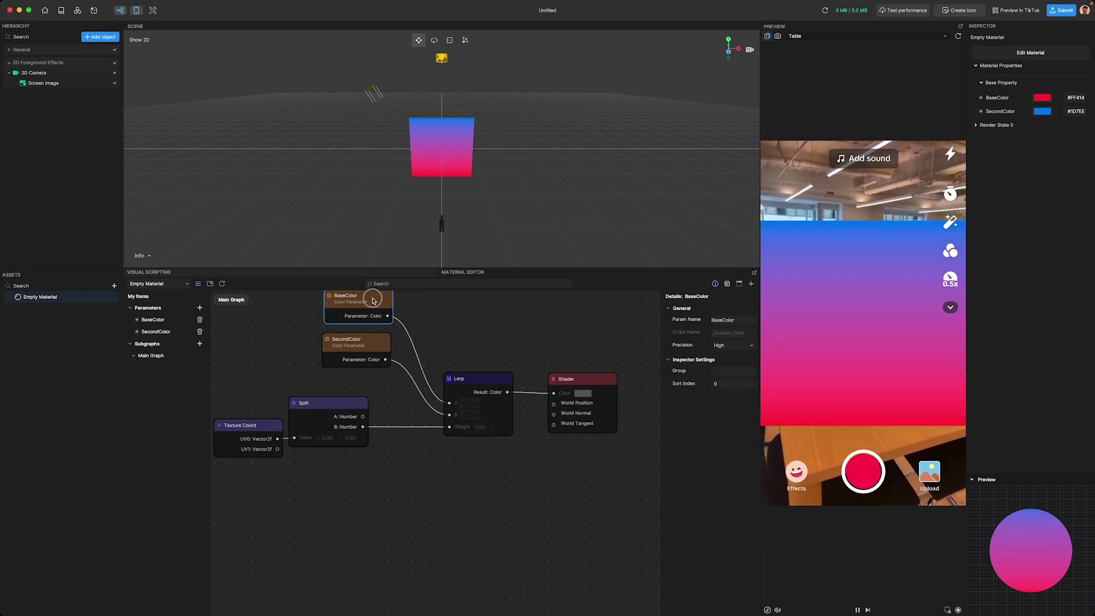
left_click(439, 333)
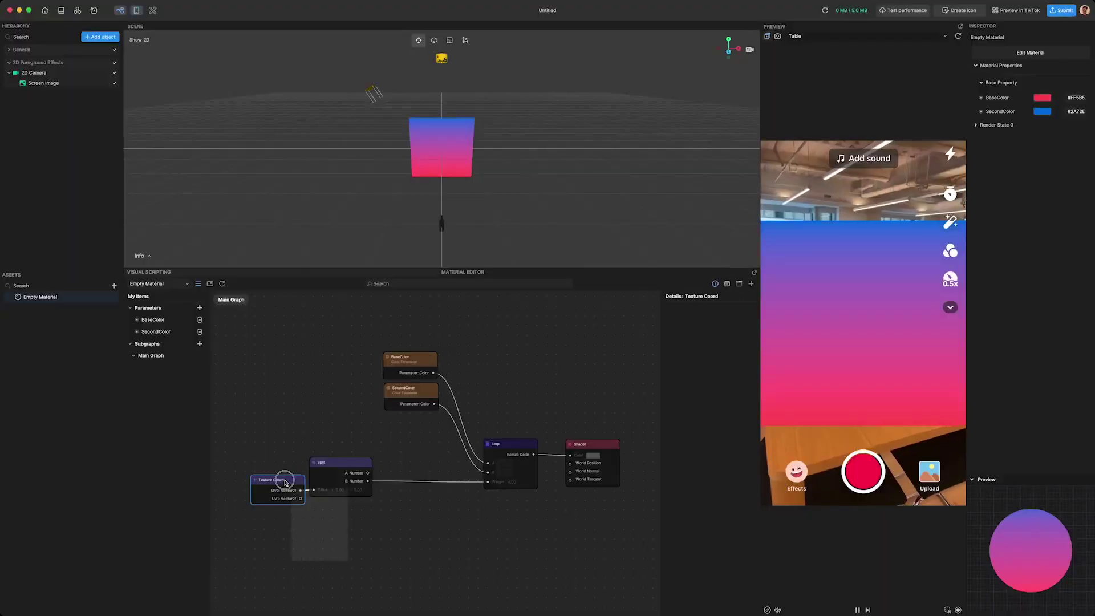
Shift Split and Texture Coord down-left and set BaseColor to white (#FFFFFF)
left_click(329, 461)
left_click_drag(291, 460, 291, 462)
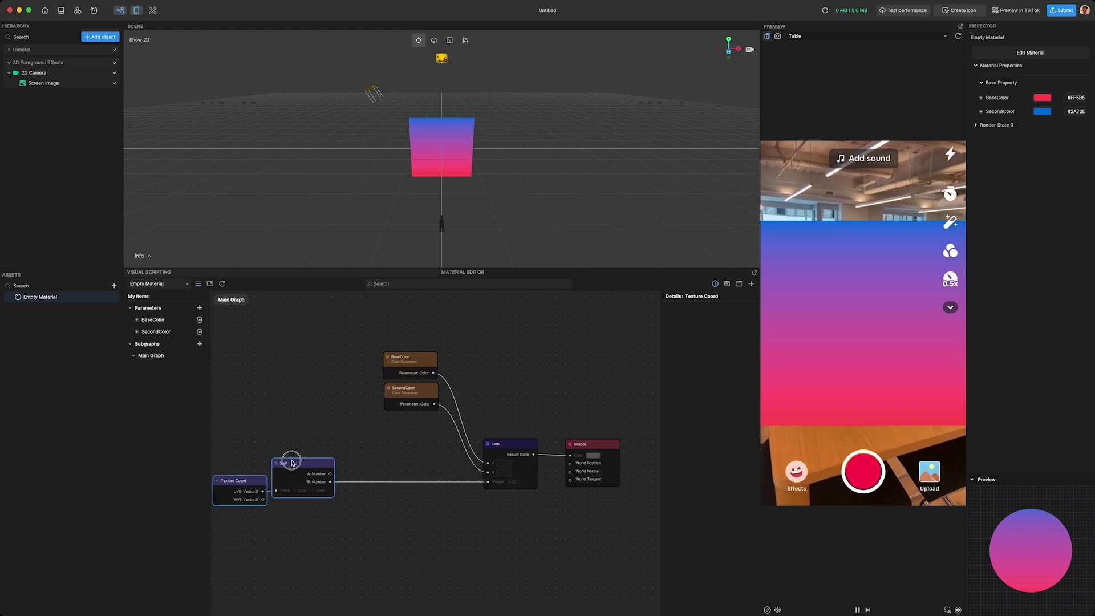
left_click(1043, 98)
left_click_drag(983, 79, 936, 35)
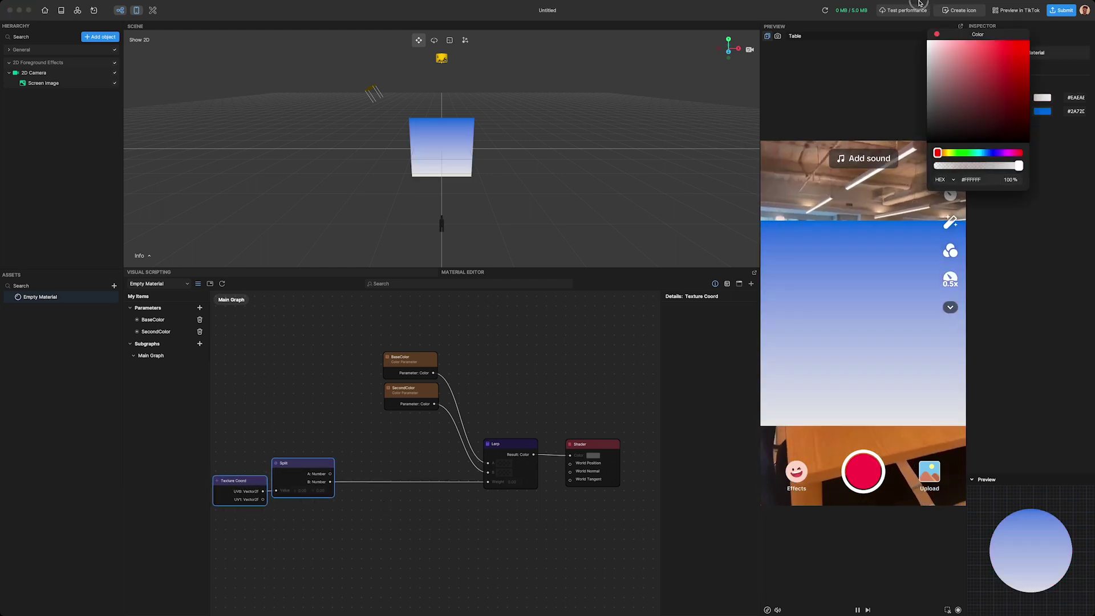
left_click(937, 35)
Set SecondColor to black and nudge the Lerp node slightly right
left_click(1042, 111)
left_click_drag(969, 108, 943, 206)
left_click(936, 49)
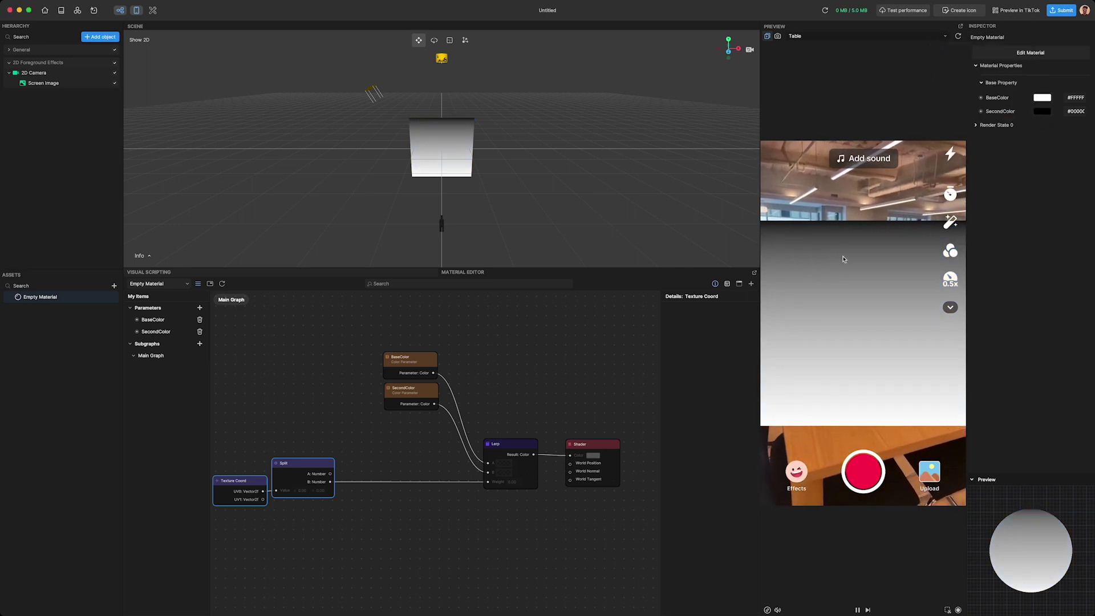
middle_click_drag(396, 555, 425, 547)
left_click_drag(544, 438, 562, 438)
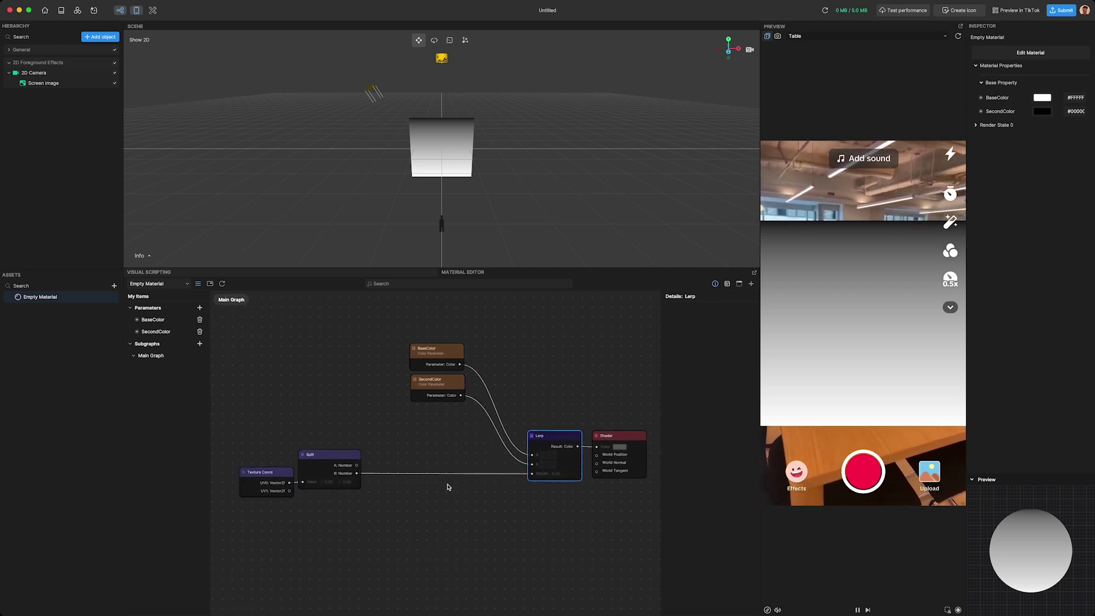
Insert an Add node taking Split's B into A and feeding the Lerp Weight
right_click(433, 502)
type("add")
key("Return")
left_click_drag(357, 473, 438, 526)
left_click_drag(361, 473, 532, 474)
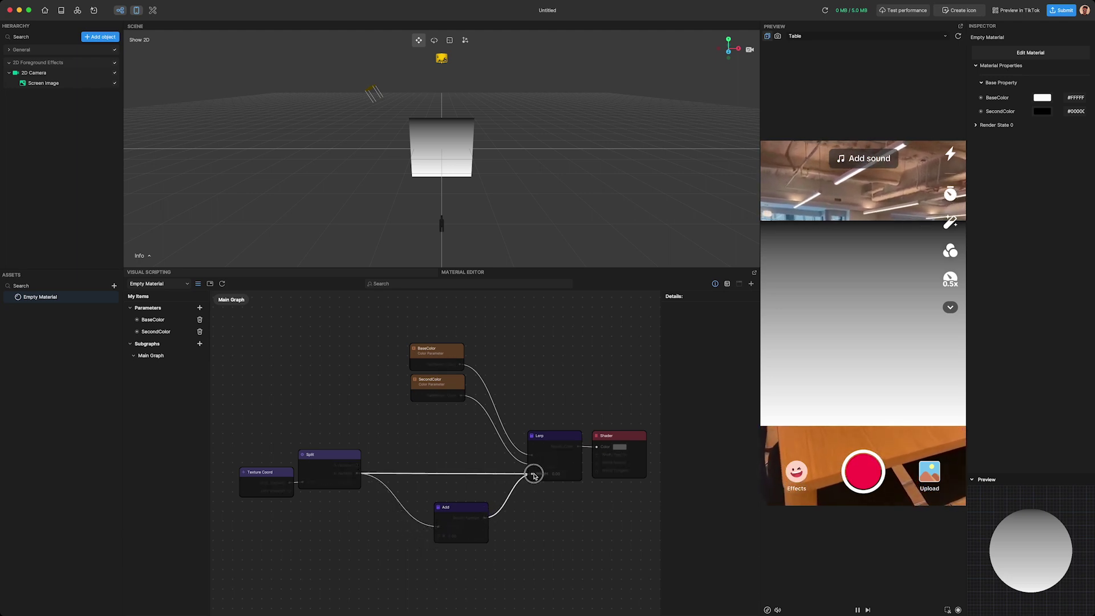
left_click_drag(458, 509, 461, 467)
left_click_drag(346, 430, 247, 504)
Create a Float parameter named Position and connect it to the Add node's B input
left_click_drag(327, 457, 321, 466)
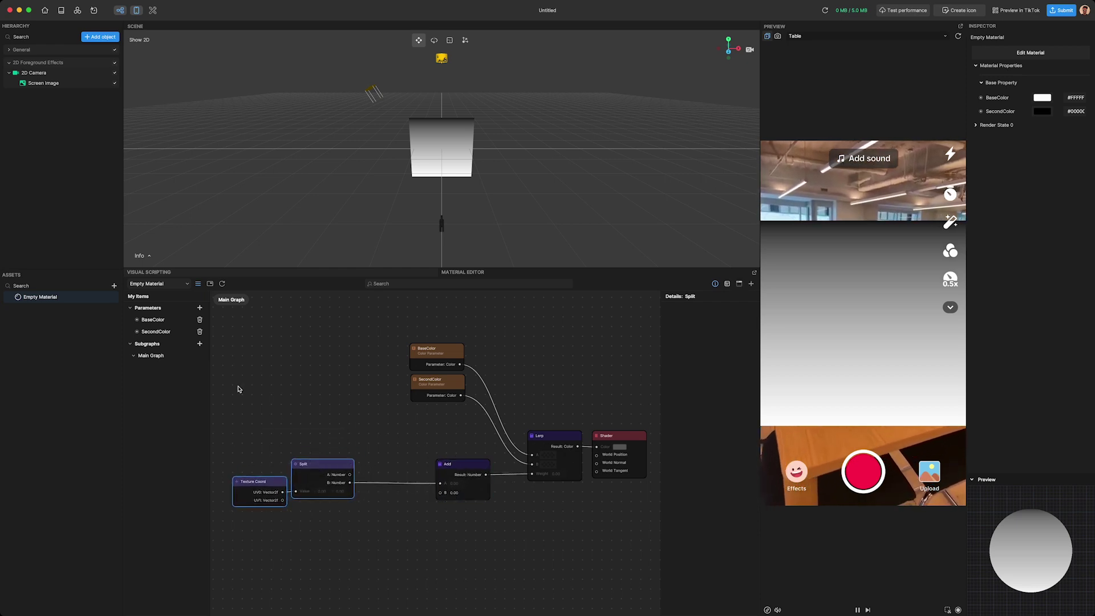
left_click(199, 307)
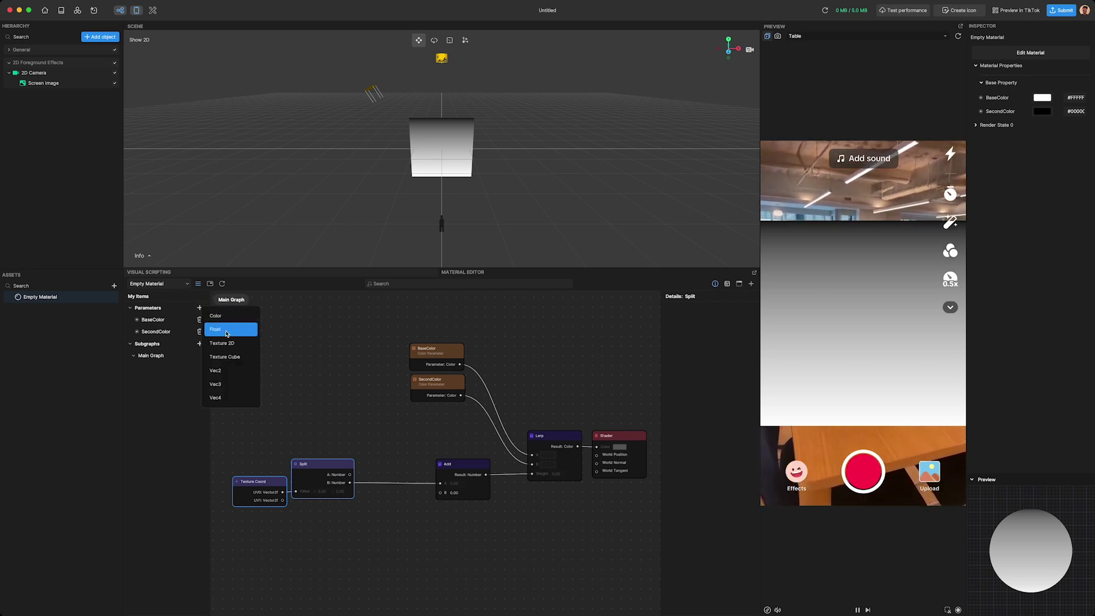
left_click(226, 331)
left_click_drag(176, 345, 135, 344)
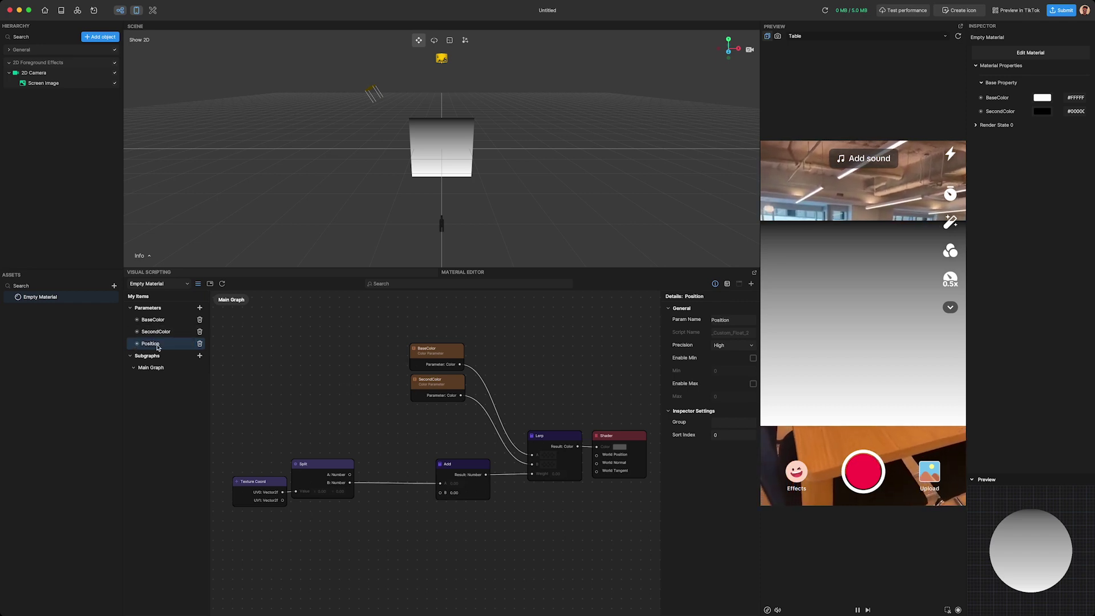
left_click(137, 347)
left_click_drag(456, 458, 440, 492)
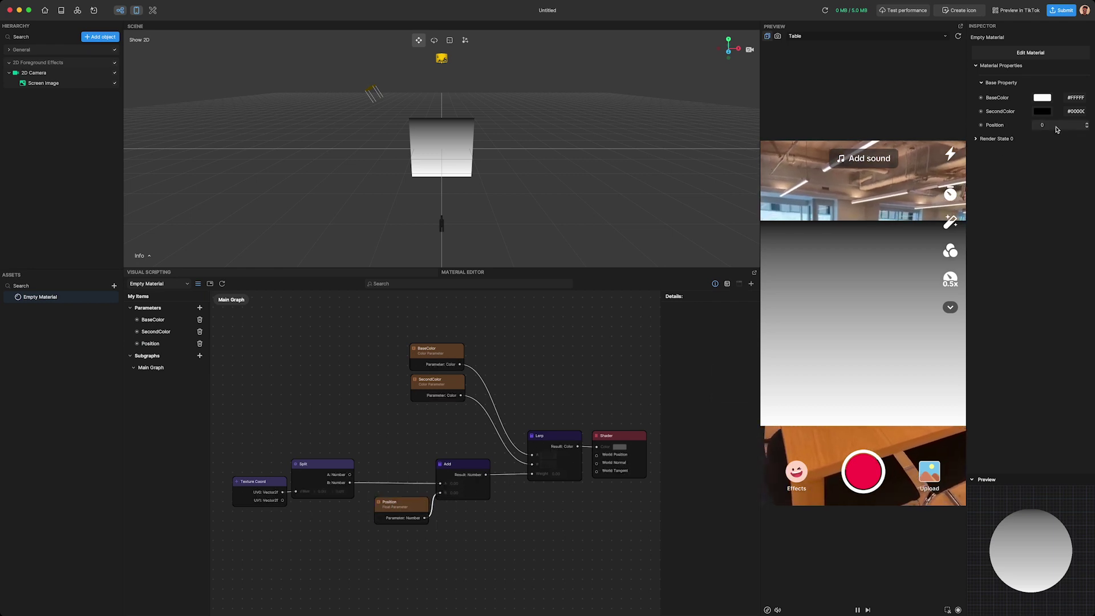
Try Position values 1 and -1, then set it back to 0
left_click(1054, 128)
type("1")
key("Return")
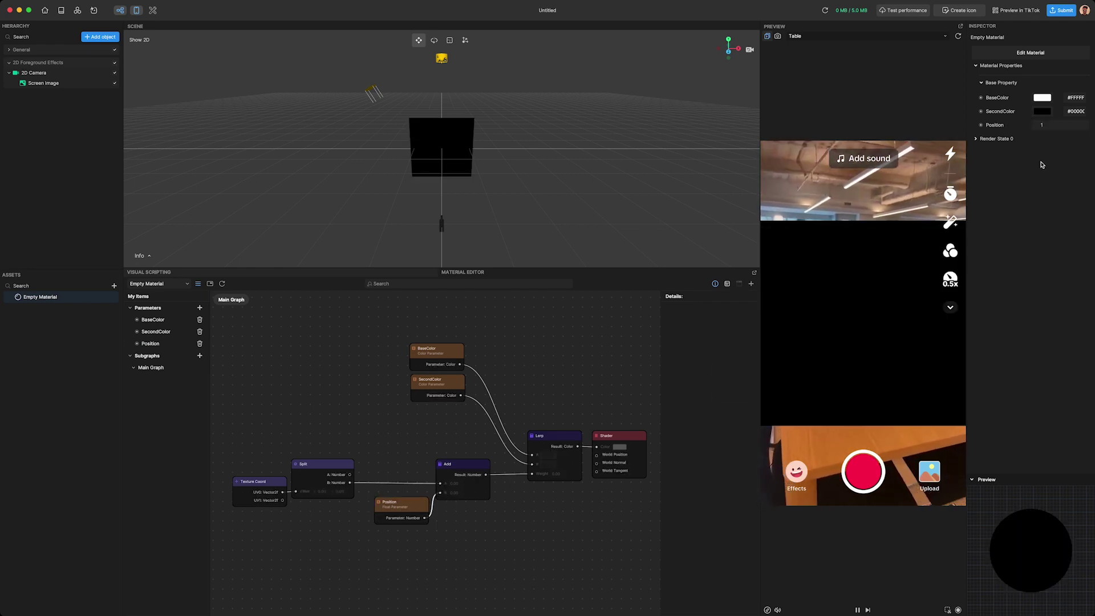
left_click(1044, 126)
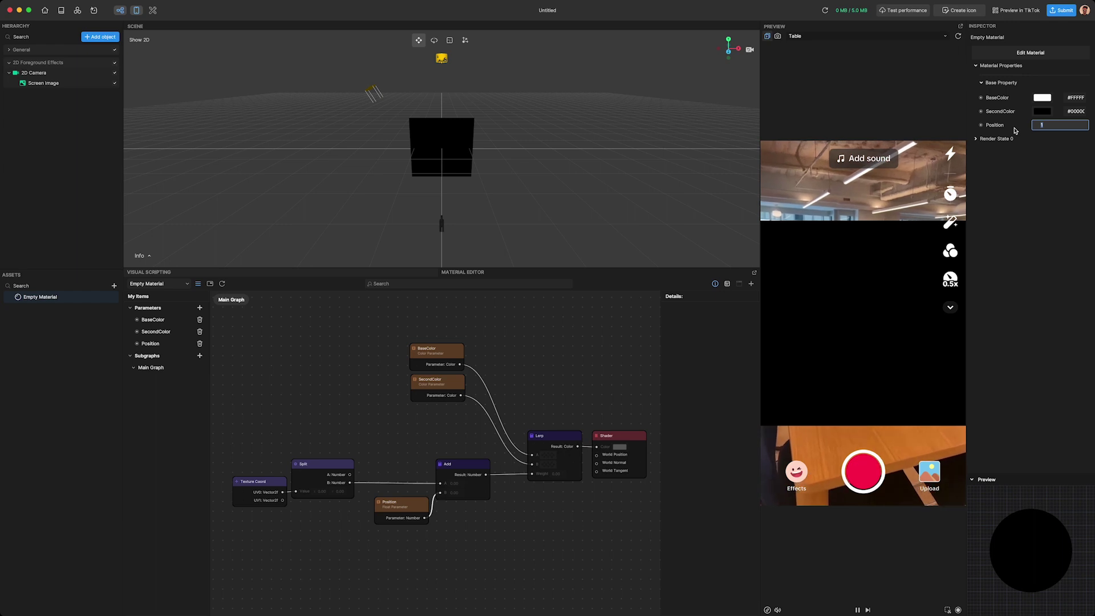
type("-")
key("Return")
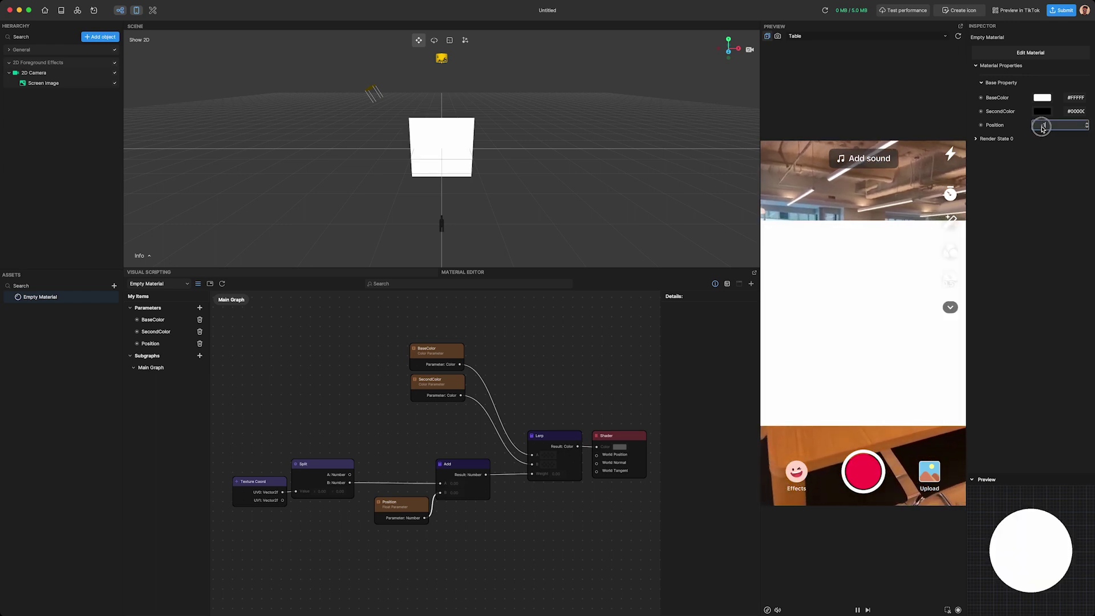
key("Return")
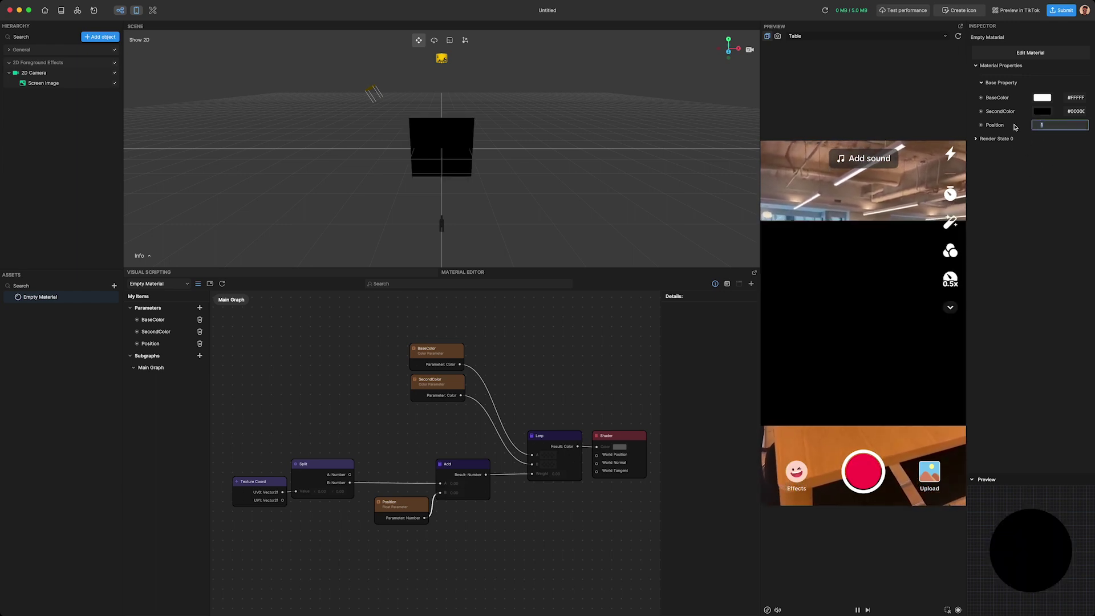
key("Return")
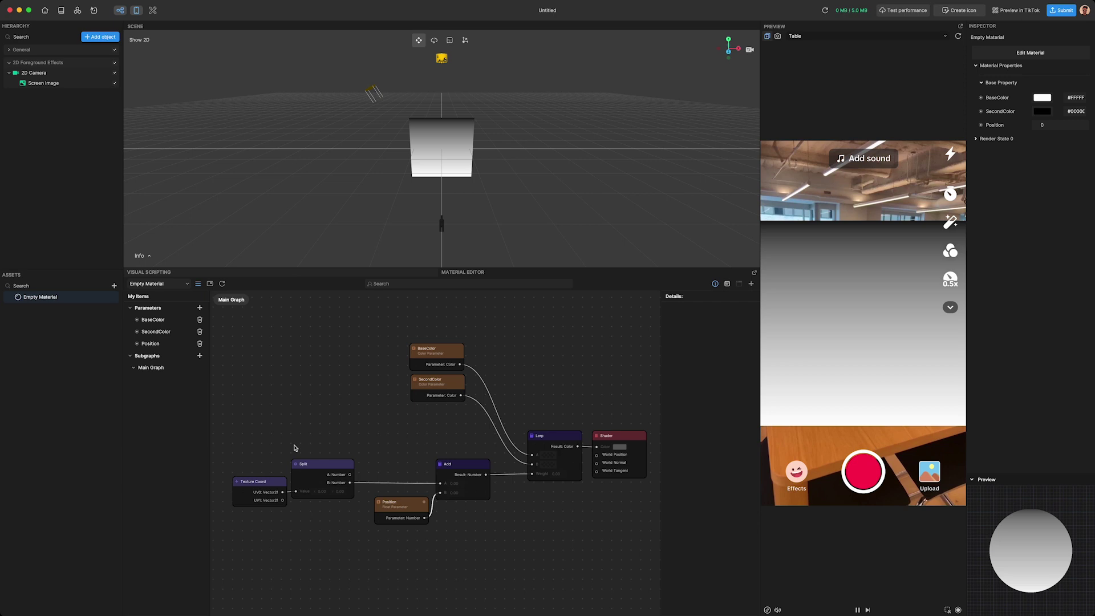
Slide Position to 0.90, then delete the BaseColor and SecondColor nodes
left_click(150, 344)
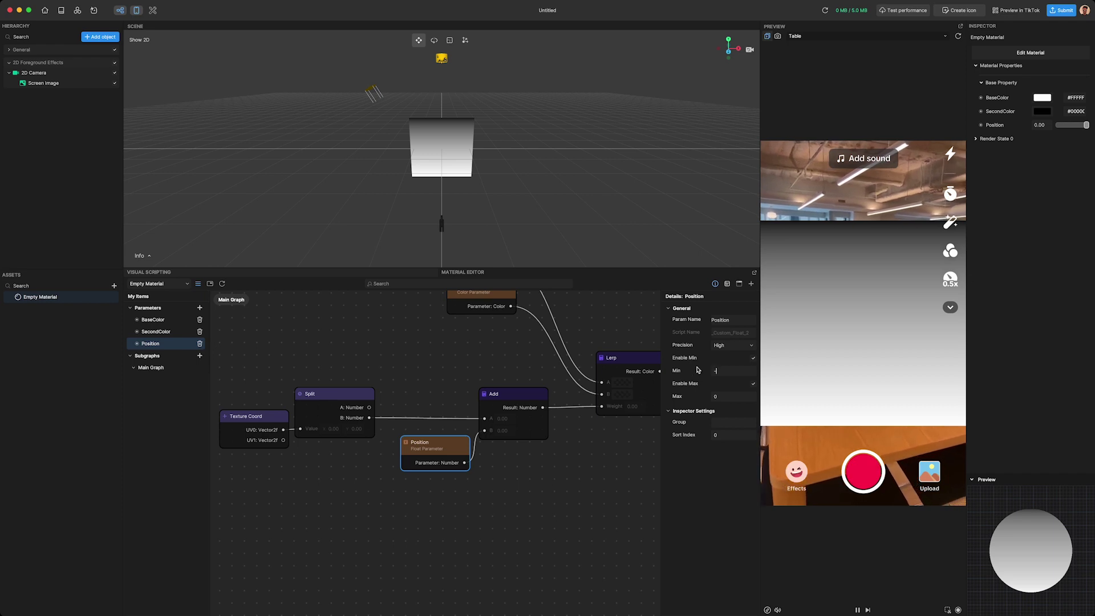
scroll(590, 420, "down", 5)
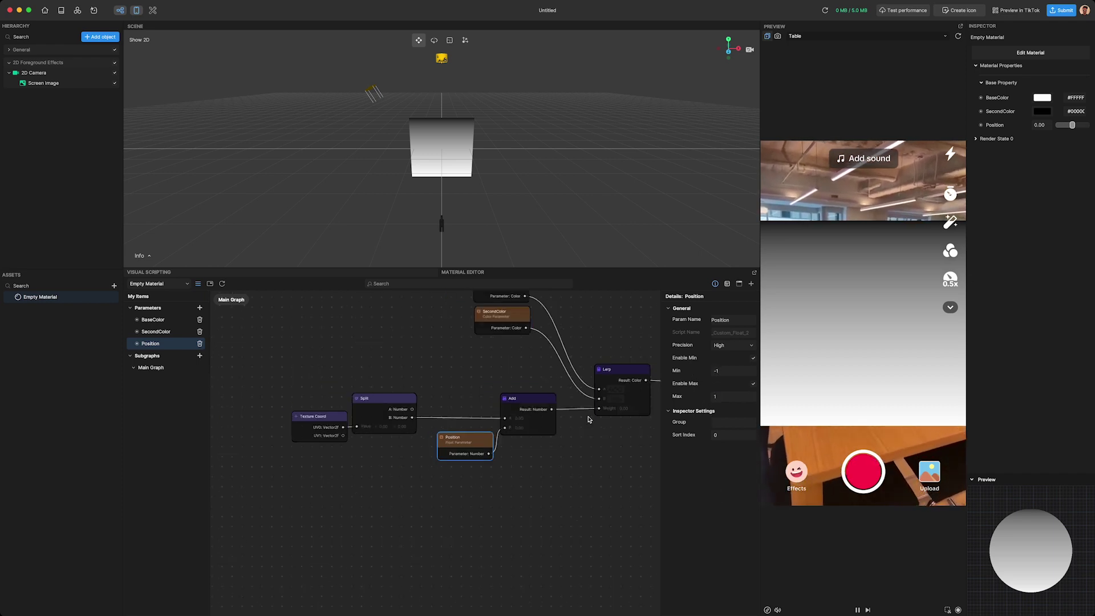
mouse_move(1071, 128)
left_mouse_down()
mouse_move(1060, 128)
mouse_move(1089, 129)
left_mouse_up()
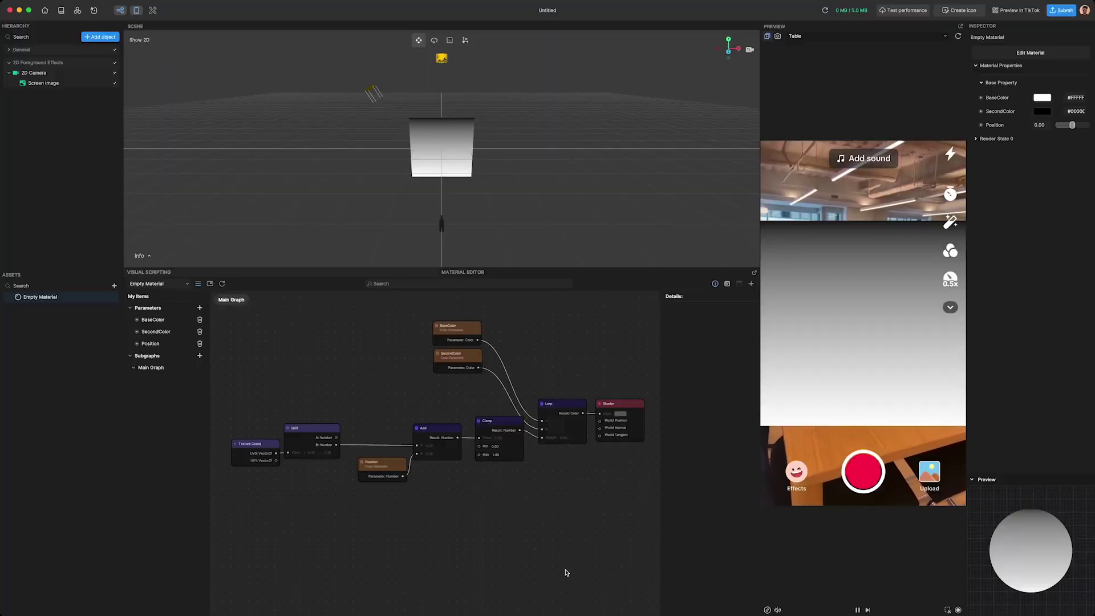
left_click_drag(489, 390, 481, 302)
key("BackSpace")
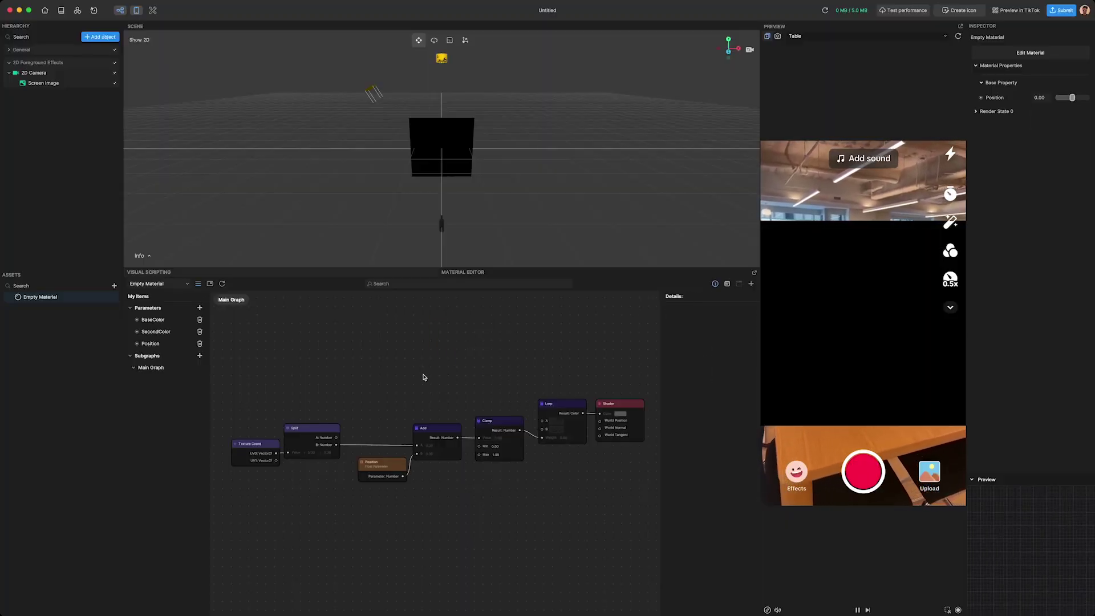
Add two Texture 2D parameters named TexA and TexB
left_click(200, 308)
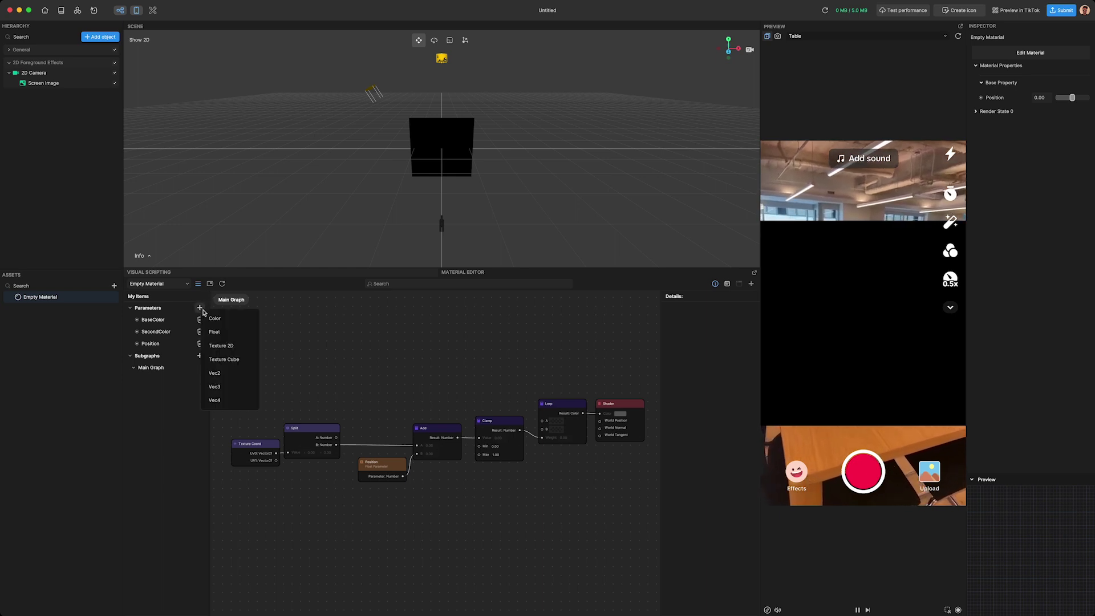
left_click(221, 346)
left_click_drag(144, 353, 113, 351)
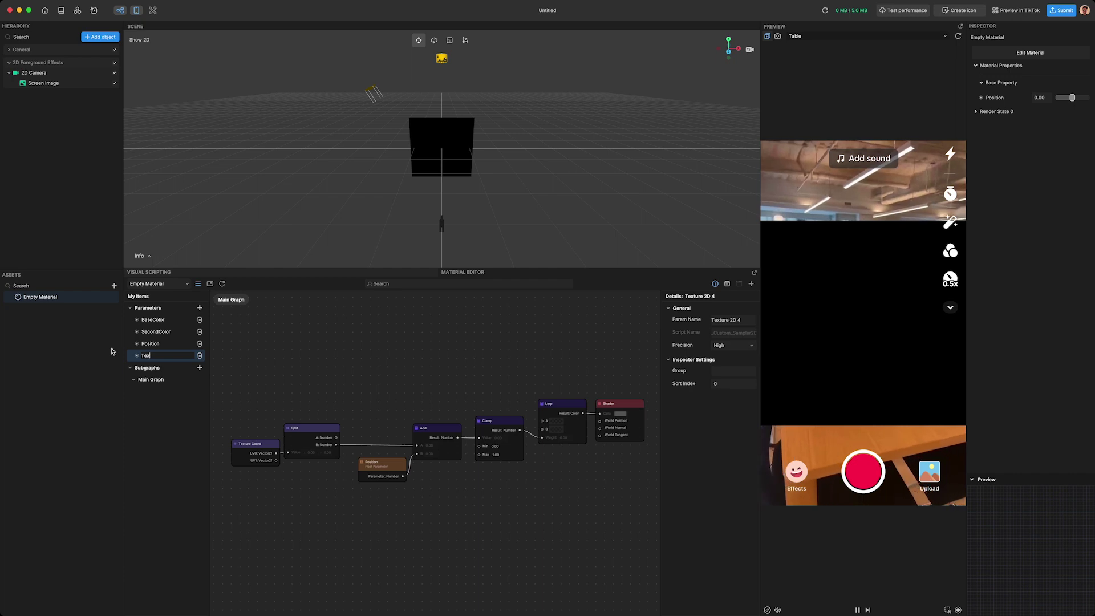
left_click(200, 308)
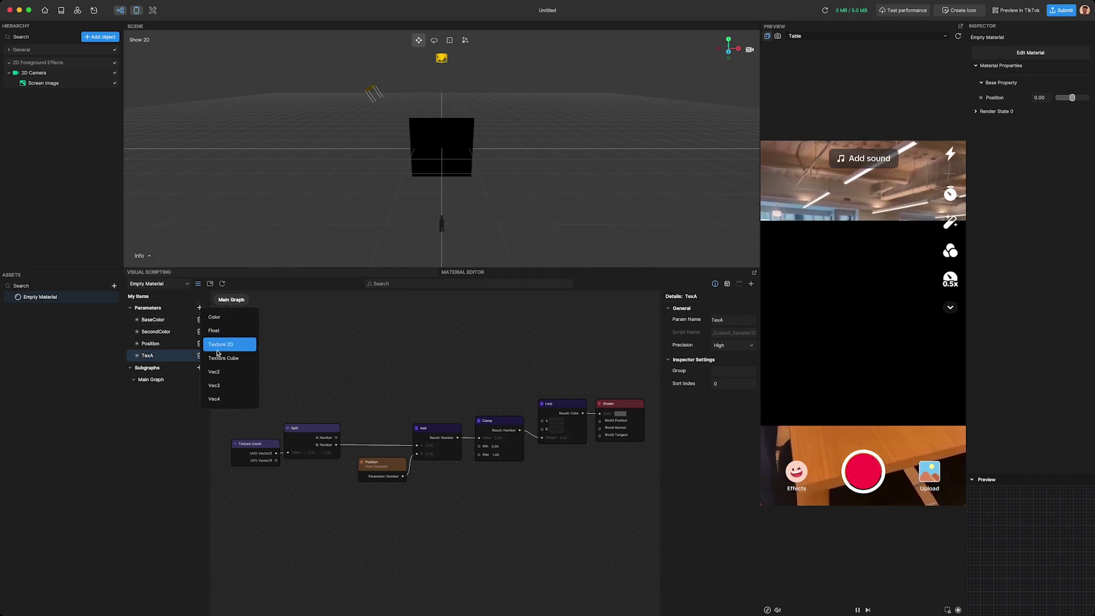
left_click(220, 345)
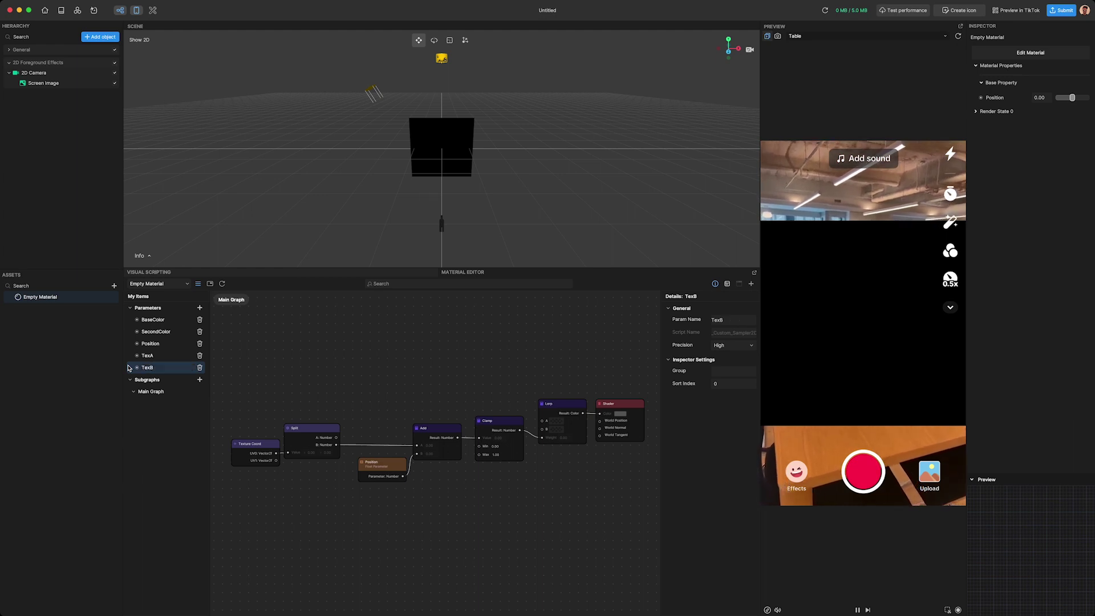
Place TexA and TexB nodes on the graph, stacked at the left
left_click_drag(137, 357, 442, 358)
left_click_drag(137, 368, 422, 398)
left_click(472, 398)
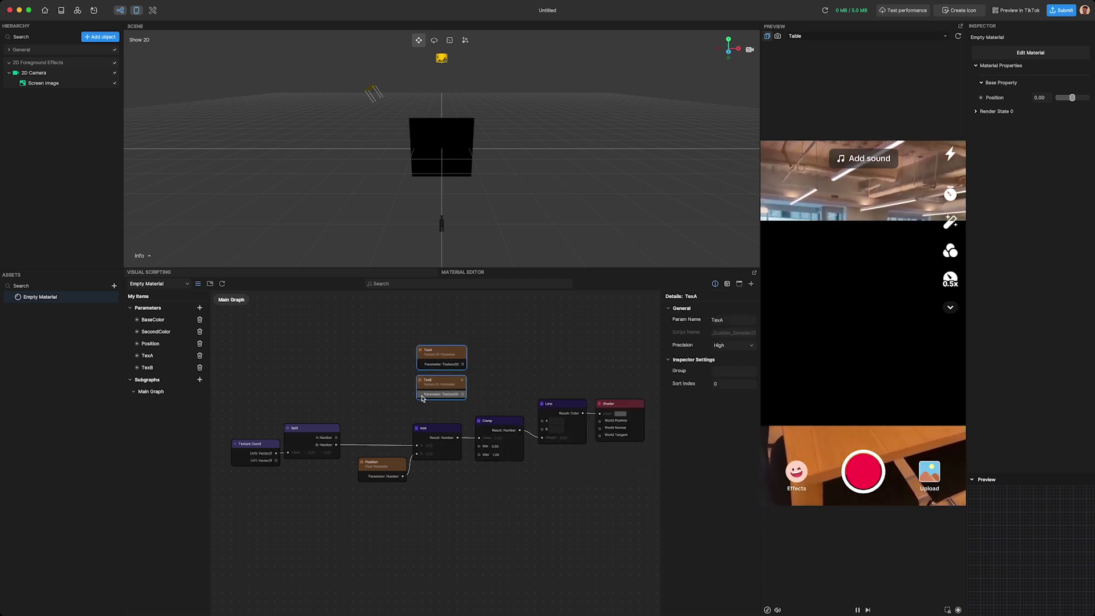
middle_click_drag(516, 377, 494, 465)
left_click_drag(439, 481, 323, 459)
left_click(330, 442)
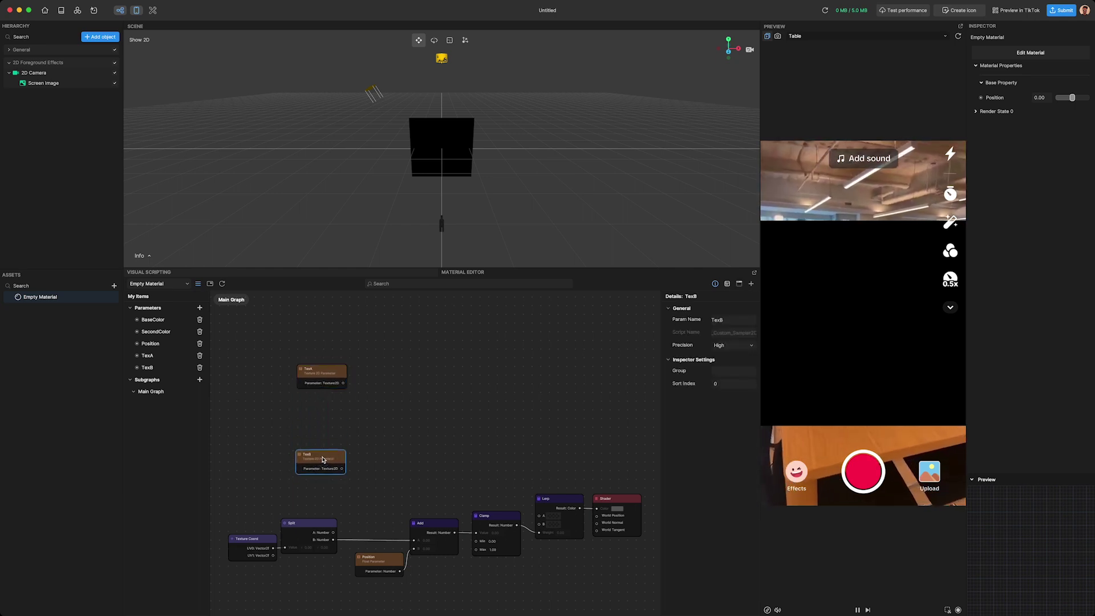
left_click_drag(323, 373, 319, 368)
left_click_drag(316, 457, 316, 453)
left_click(401, 431)
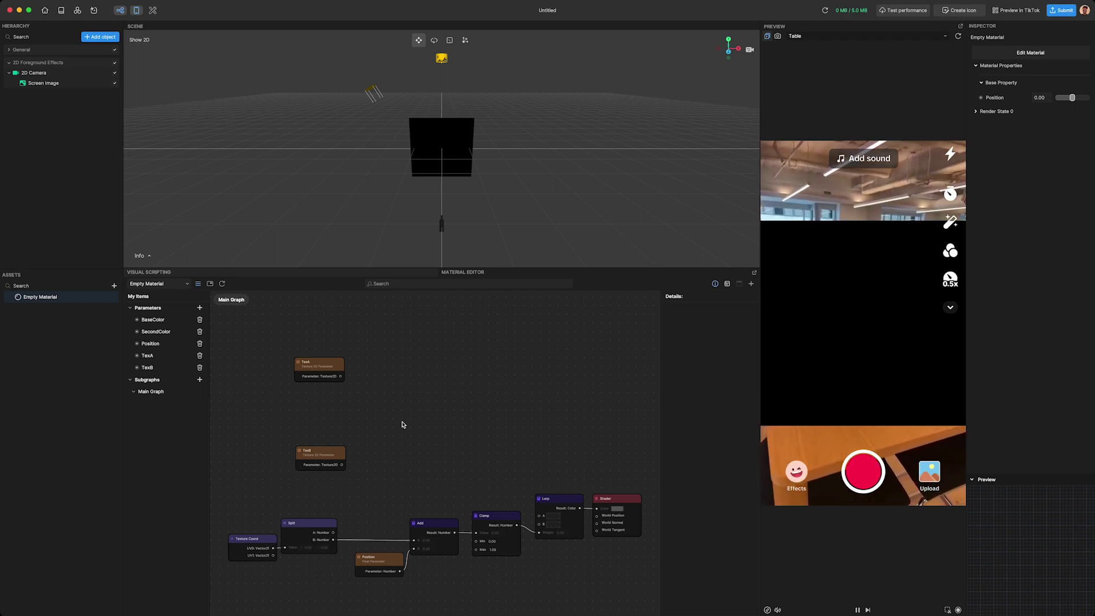
Add a Sample Texture 2D node fed by TexA and UV0
right_click(402, 425)
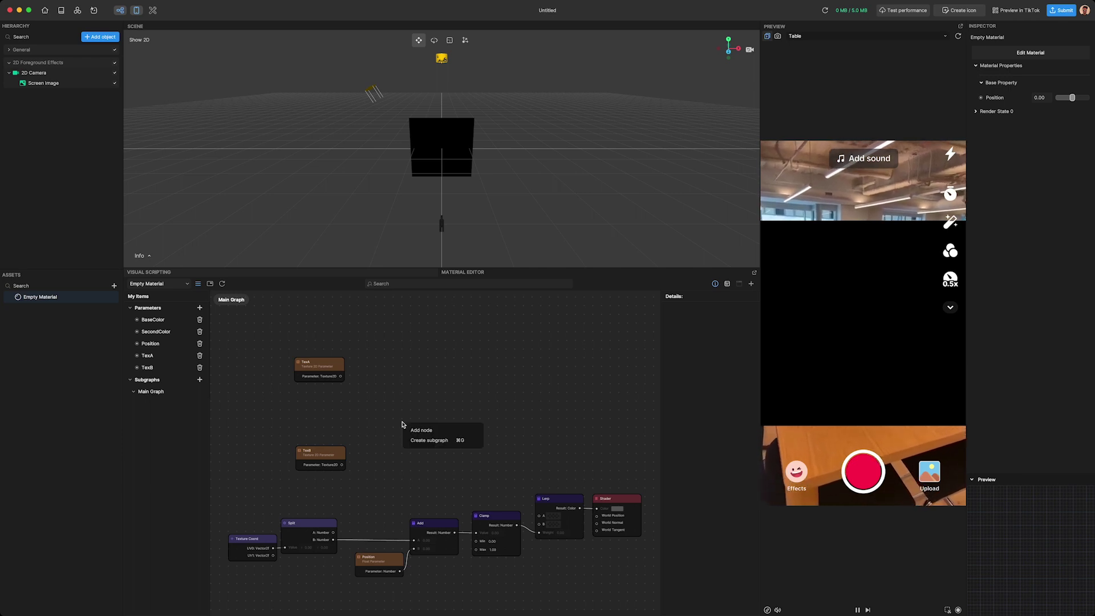
left_click(412, 429)
type("text")
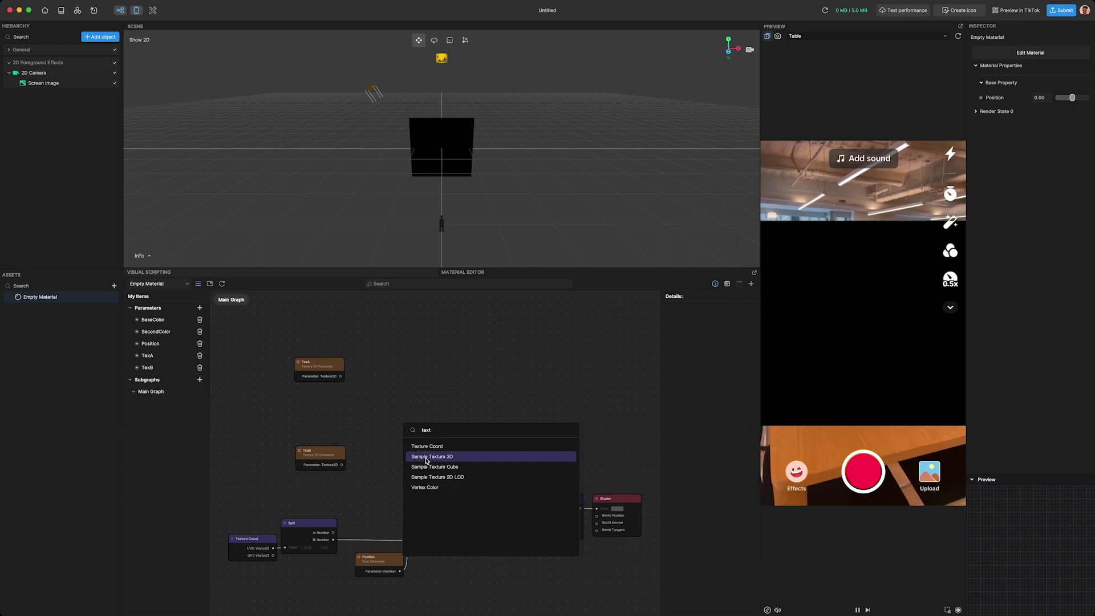
left_click(422, 456)
left_click_drag(431, 429, 423, 332)
left_click_drag(341, 377, 398, 382)
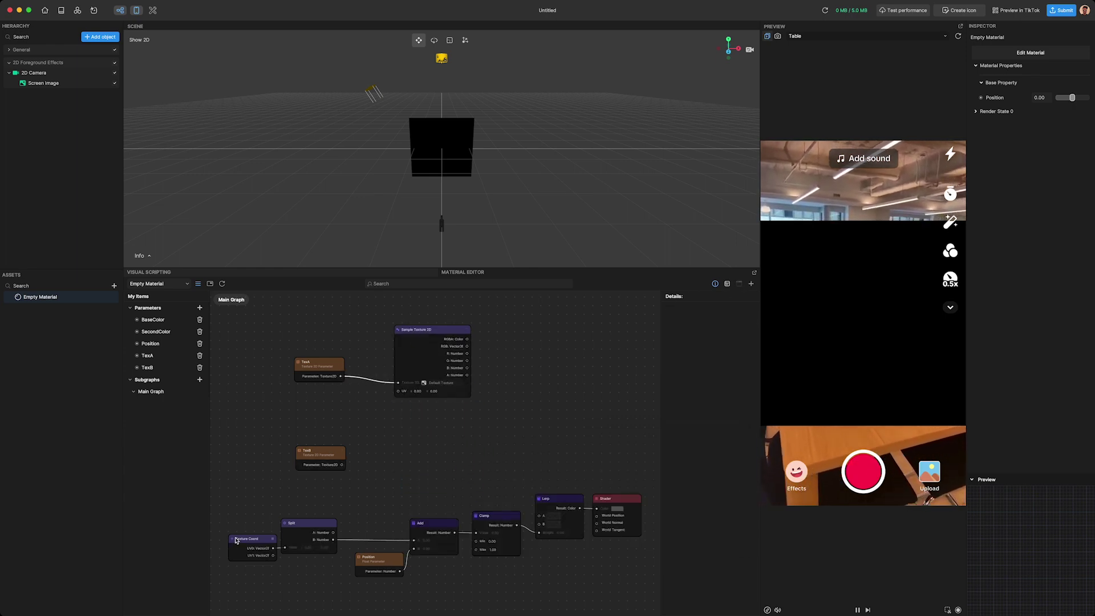
left_click_drag(274, 548, 398, 391)
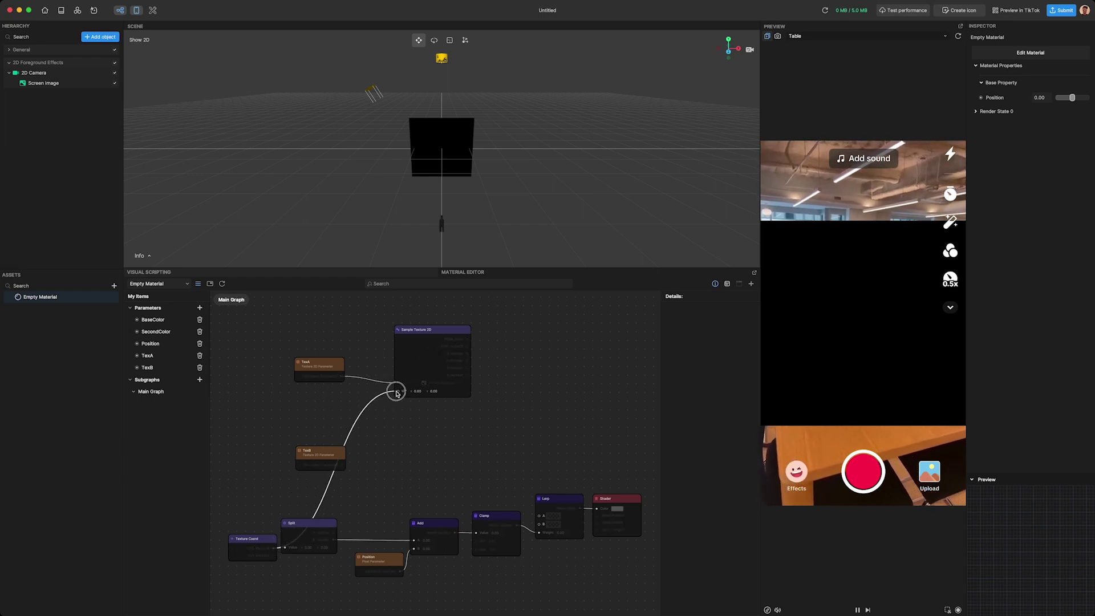
left_click_drag(428, 332, 406, 417)
Sample TexB with UV0 in a second sampler and feed both samples into Lerp A and B
left_click_drag(343, 466, 378, 467)
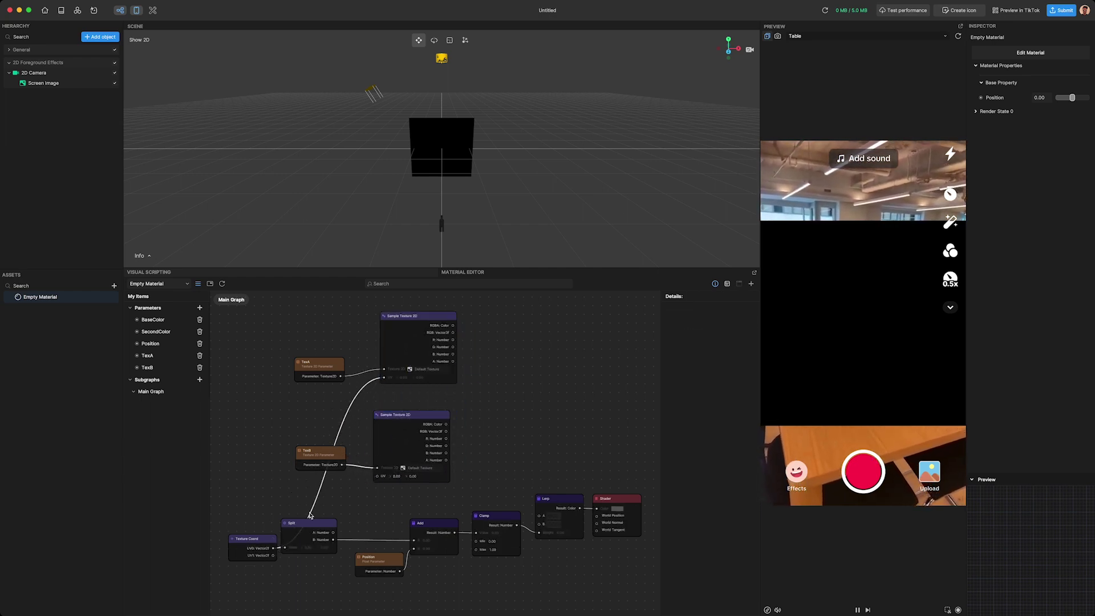
left_click_drag(275, 546, 377, 476)
left_click_drag(446, 425, 540, 523)
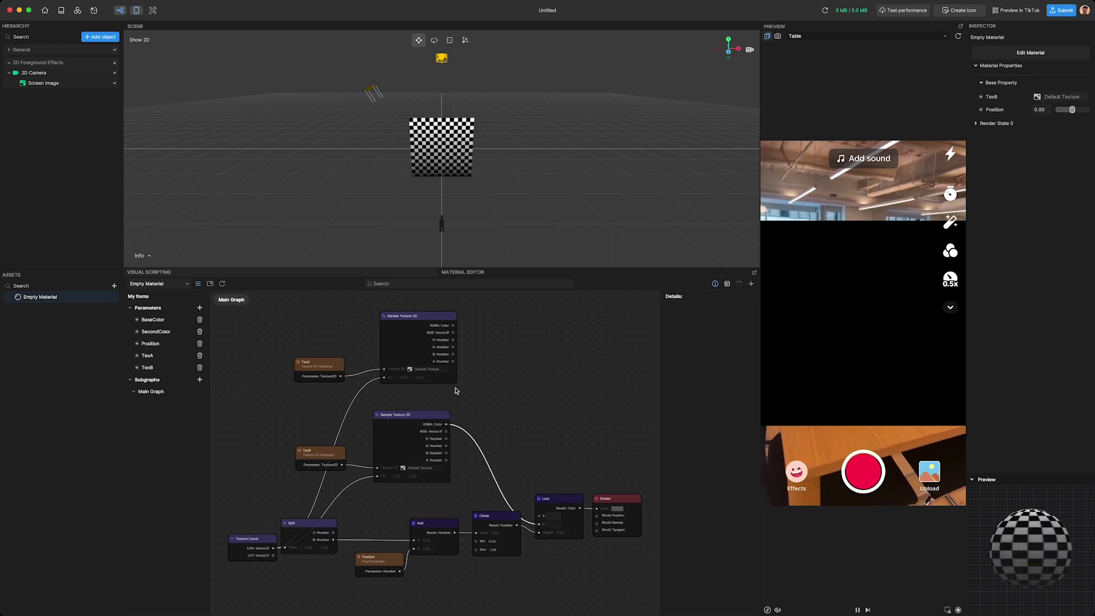
left_click_drag(452, 325, 540, 519)
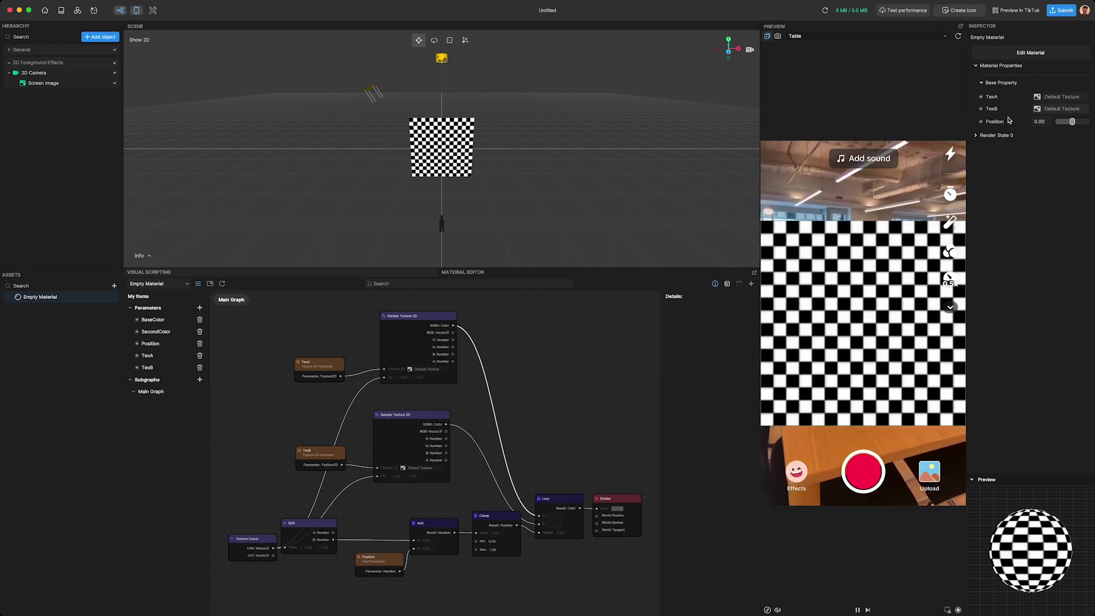
Assign Background Texture to TexB, set Position to 0.40, then delete the Split, Add, Clamp and Position nodes
left_click(1059, 111)
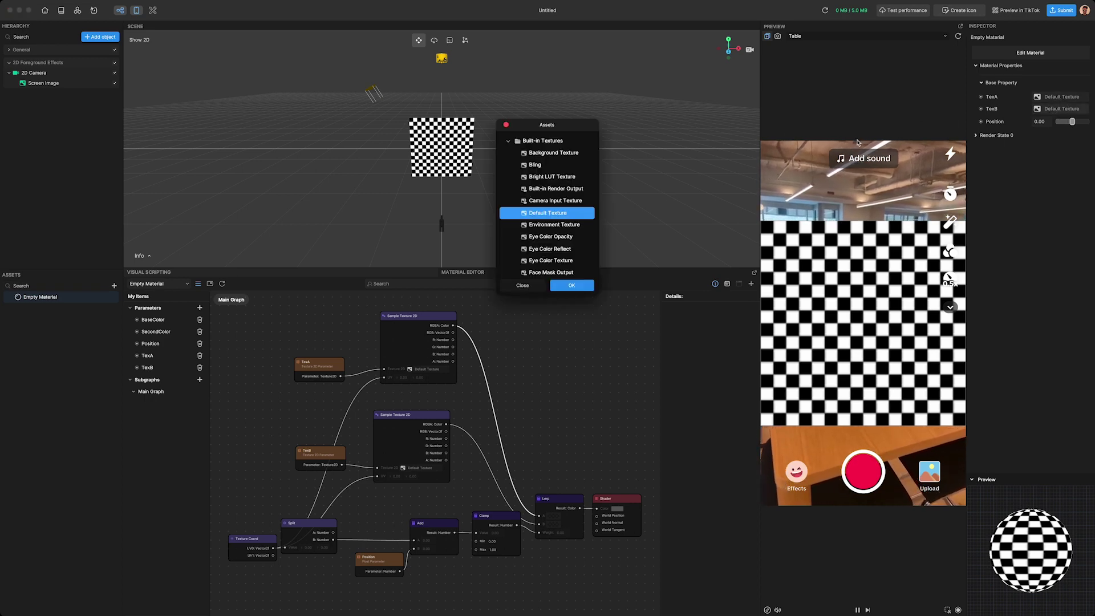
left_click(547, 160)
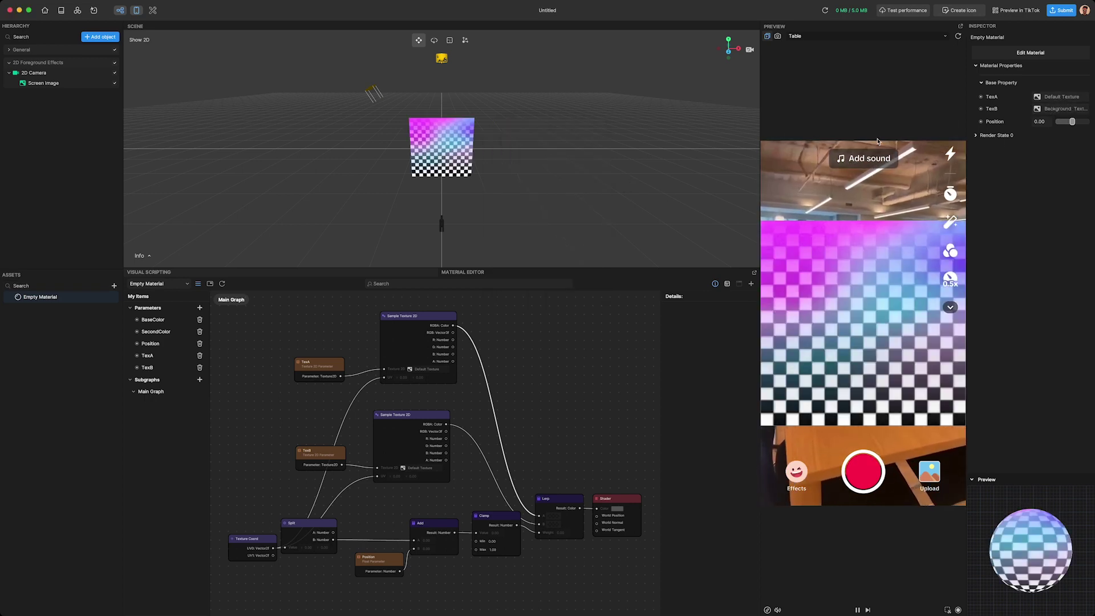
mouse_move(1072, 121)
left_mouse_down()
mouse_move(1059, 119)
mouse_move(1073, 126)
left_mouse_up()
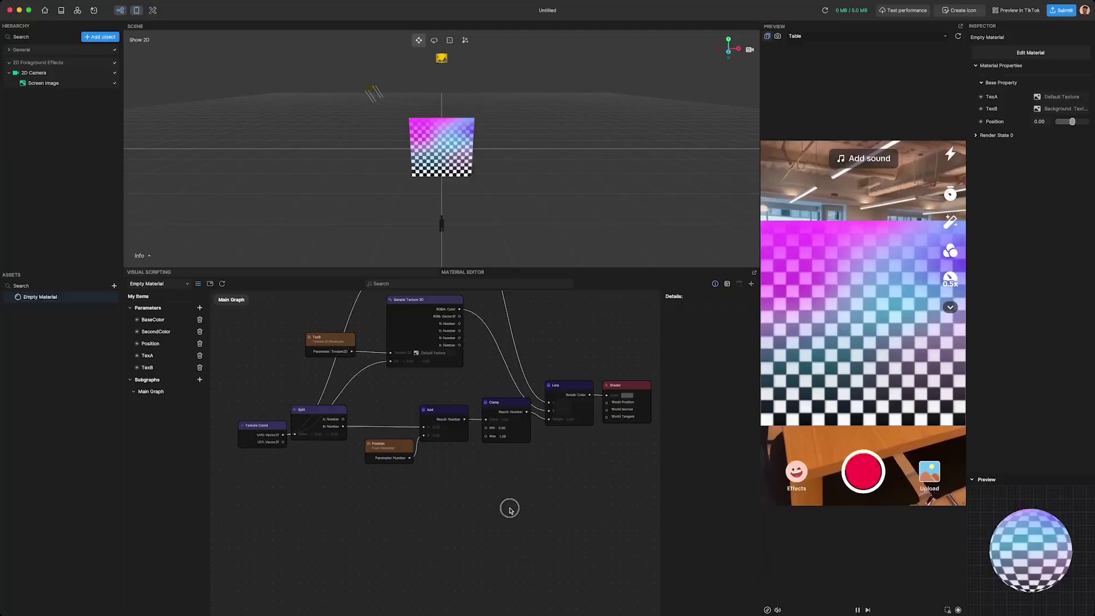
left_click_drag(509, 509, 296, 431)
key("Delete")
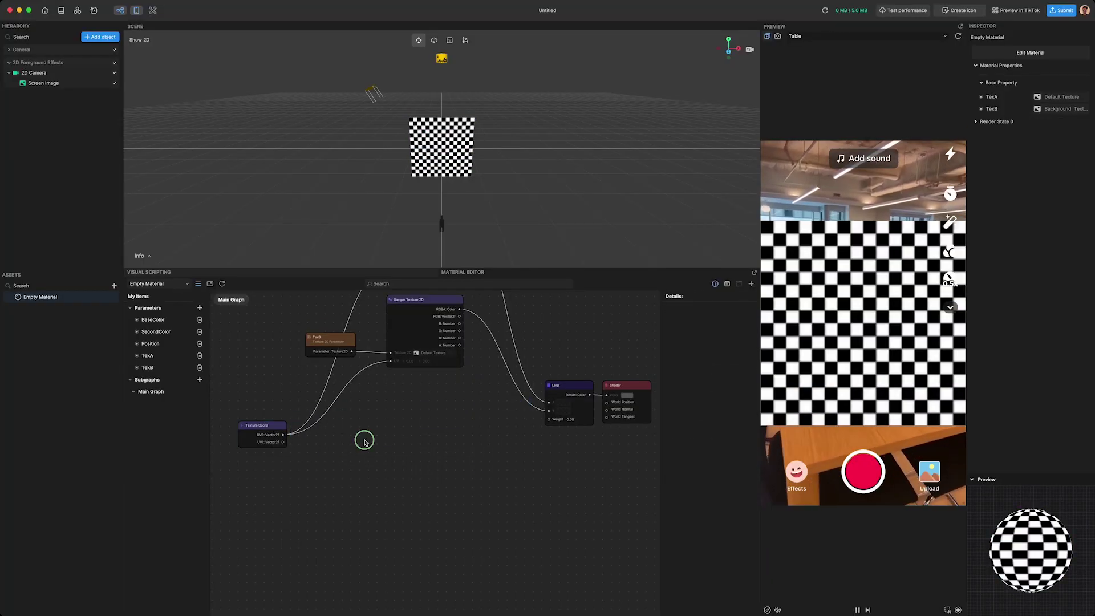
Add a Simplex Noise node with UV0 as its Coordinate and its output driving the Lerp Weight
right_click(361, 439)
left_click(392, 448)
type("nois")
key("Down")
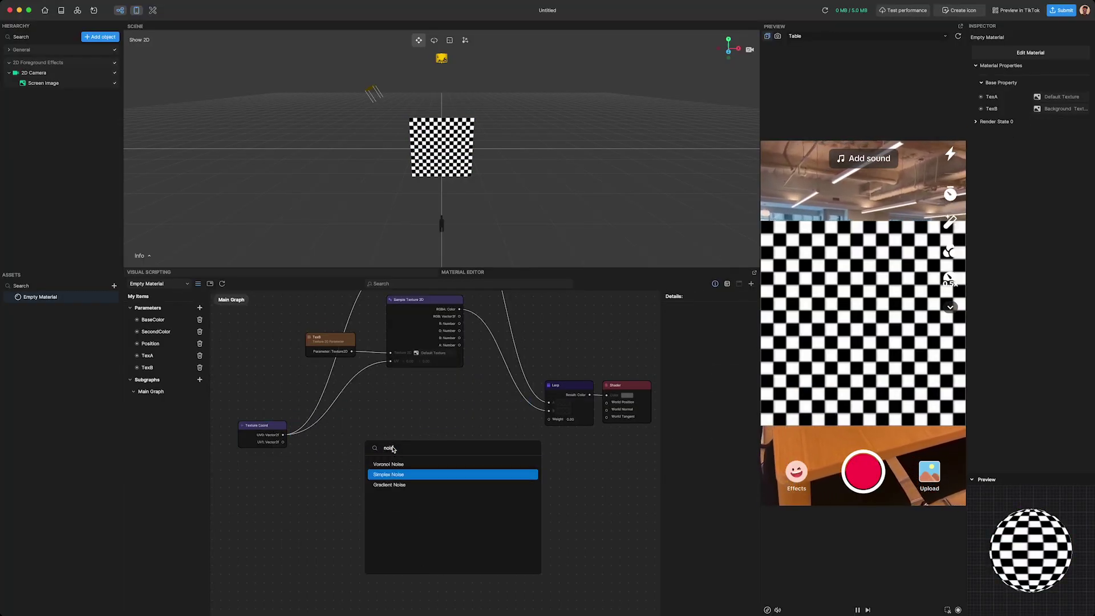
key("Return")
left_click_drag(282, 434, 548, 419)
left_click_drag(380, 450, 416, 420)
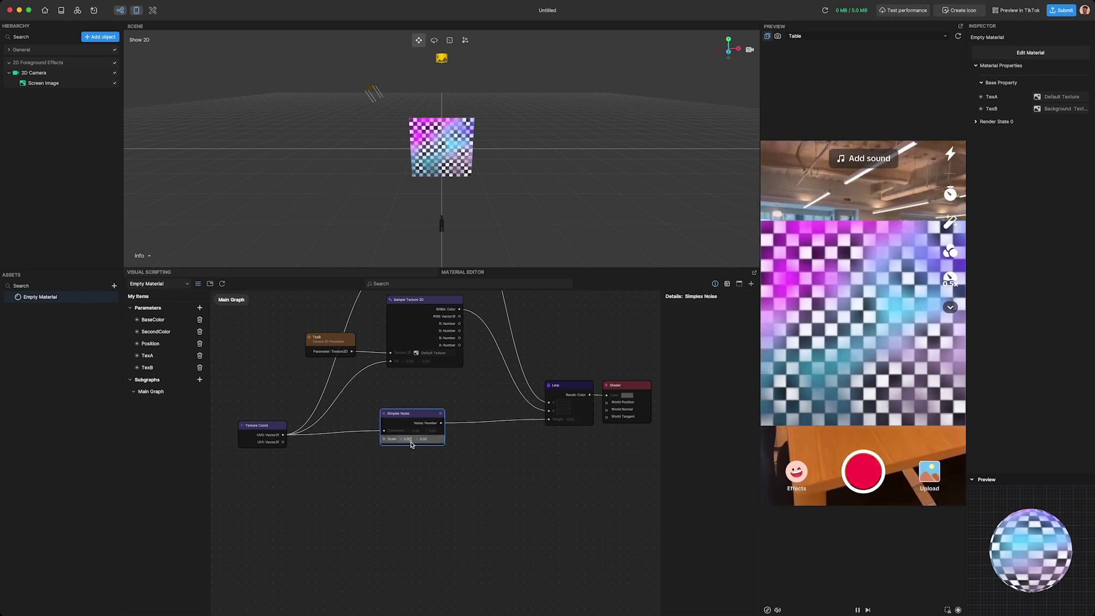